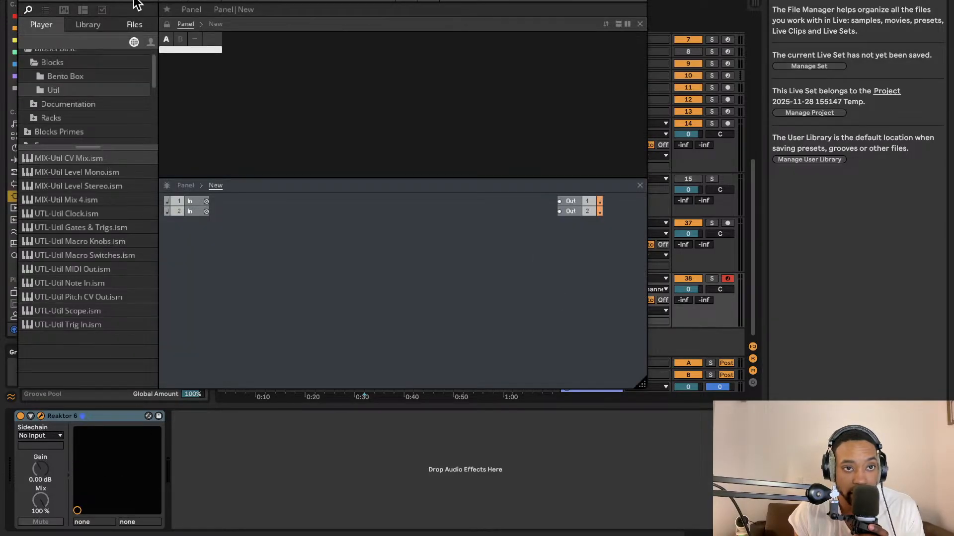
Open "The basics" ensemble from the recent files.
{"action": "left_click", "coordinate": [136, 4]}
{"action": "mouse_move", "coordinate": [139, 8]}
{"action": "mouse_move", "coordinate": [212, 43]}
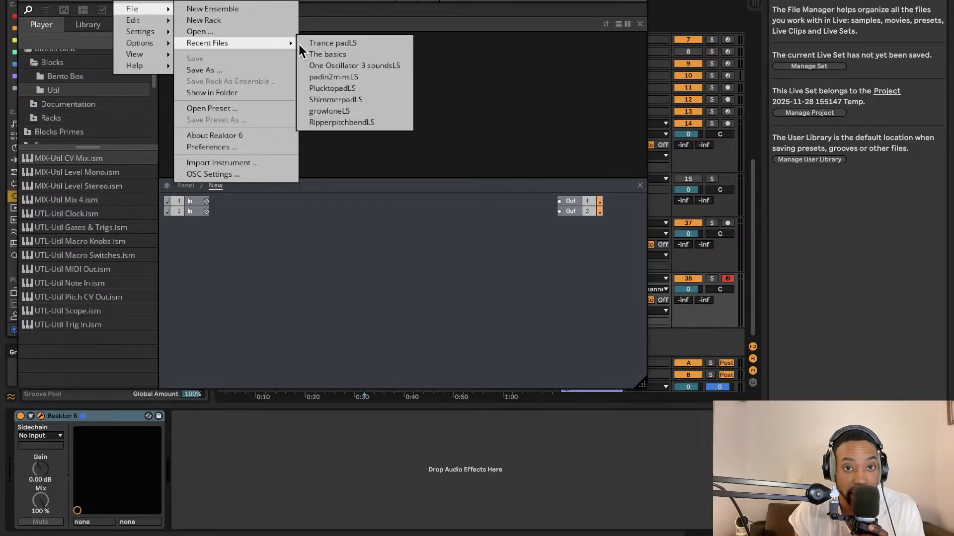
{"action": "left_click", "coordinate": [347, 55]}
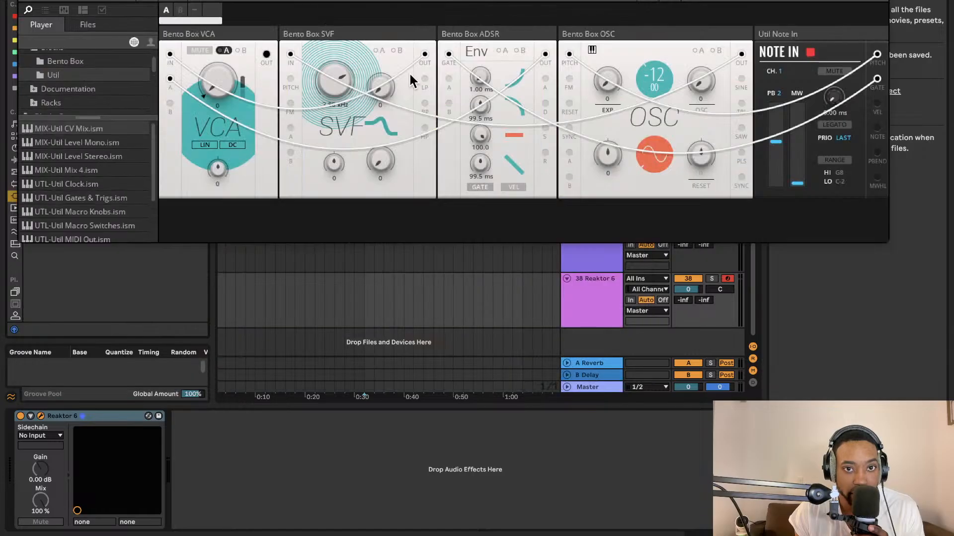
Show the editable panel and structure views together, enlarge the window, and shift the OSC module slightly in the structure.
{"action": "left_click", "coordinate": [182, 1]}
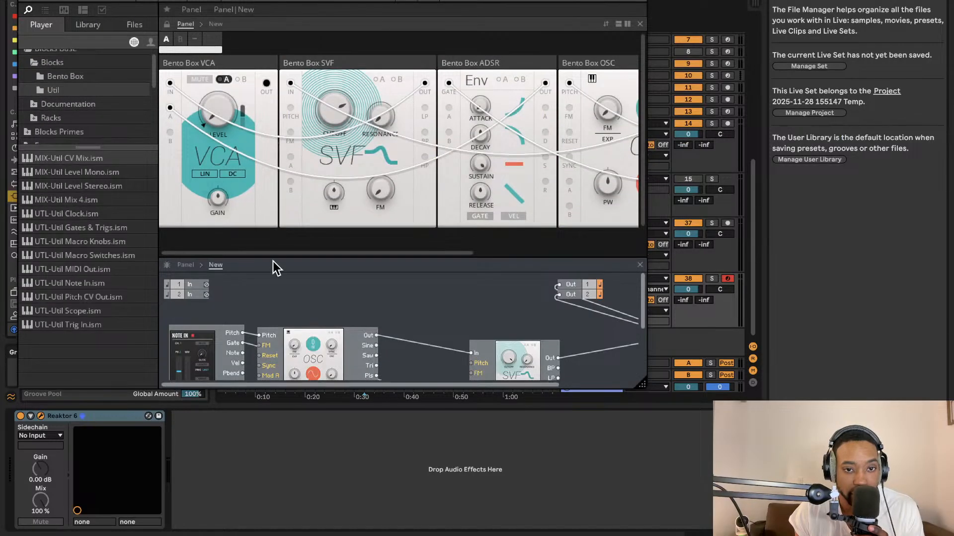
{"action": "left_click_drag", "start_coordinate": [277, 258], "coordinate": [292, 234]}
{"action": "left_click_drag", "start_coordinate": [643, 384], "coordinate": [789, 522]}
{"action": "scroll", "coordinate": [486, 348], "scroll_direction": "down", "scroll_amount": 2}
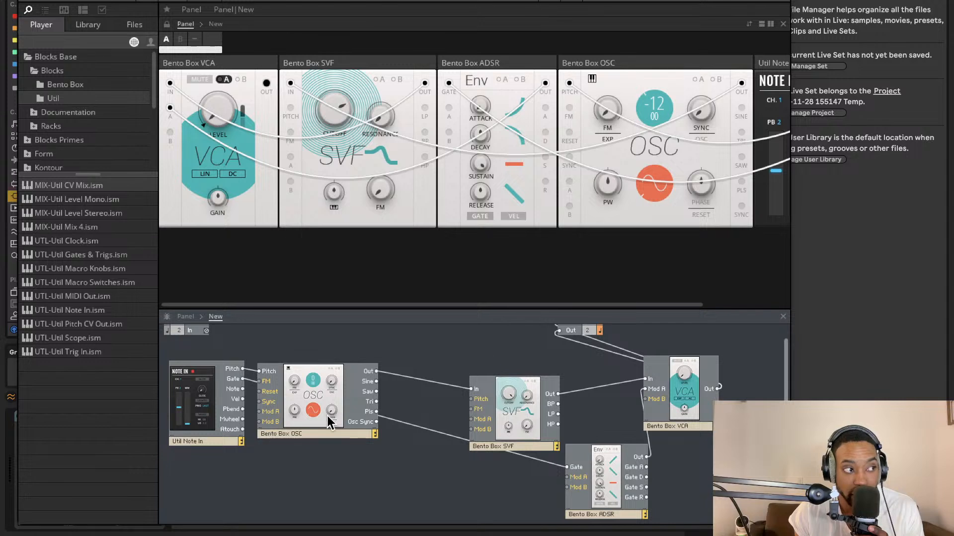
{"action": "scroll", "coordinate": [328, 422], "scroll_direction": "up", "scroll_amount": 2}
{"action": "left_click_drag", "start_coordinate": [324, 428], "coordinate": [337, 447]}
Reorder the panel blocks into signal order: Note In, OSC, SVF, ADSR, VCA.
{"action": "left_click", "coordinate": [658, 191]}
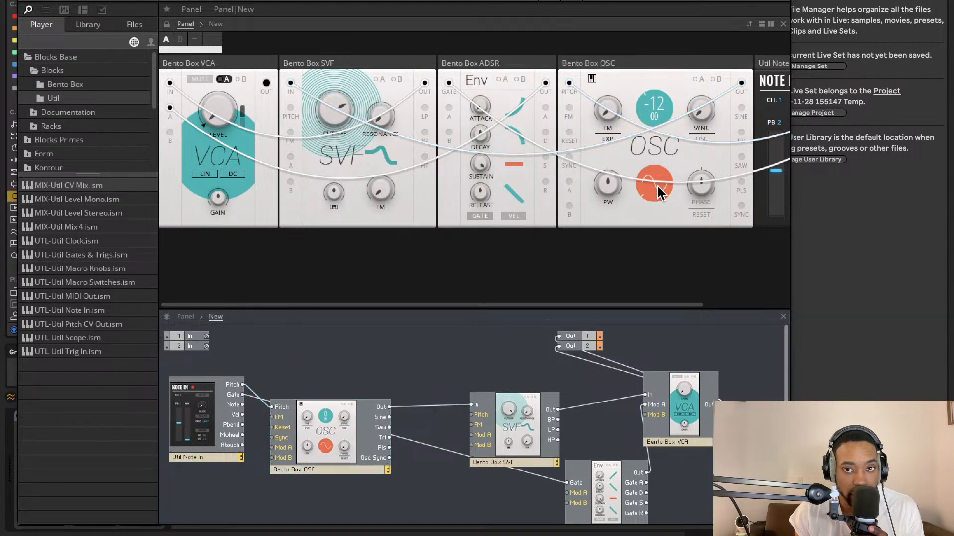
{"action": "left_click_drag", "start_coordinate": [613, 64], "coordinate": [301, 79]}
{"action": "left_click", "coordinate": [248, 65]}
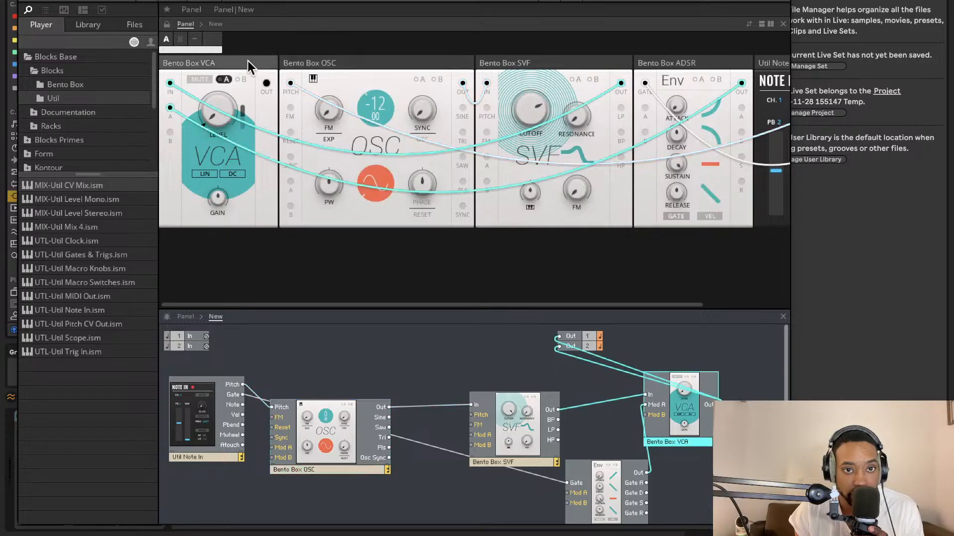
{"action": "left_click_drag", "start_coordinate": [247, 61], "coordinate": [789, 68]}
{"action": "left_click_drag", "start_coordinate": [724, 65], "coordinate": [124, 62]}
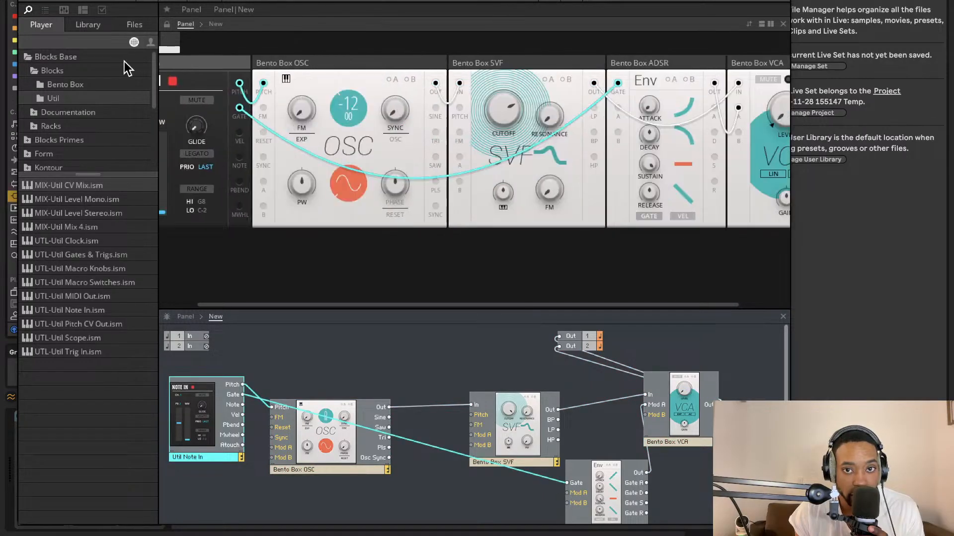
Try placing the ADSR block ahead of the SVF block in the panel, and put the SVF back before it.
{"action": "scroll", "coordinate": [419, 79], "scroll_direction": "left", "scroll_amount": 2}
{"action": "scroll", "coordinate": [466, 81], "scroll_direction": "right", "scroll_amount": 4}
{"action": "left_click", "coordinate": [524, 74]}
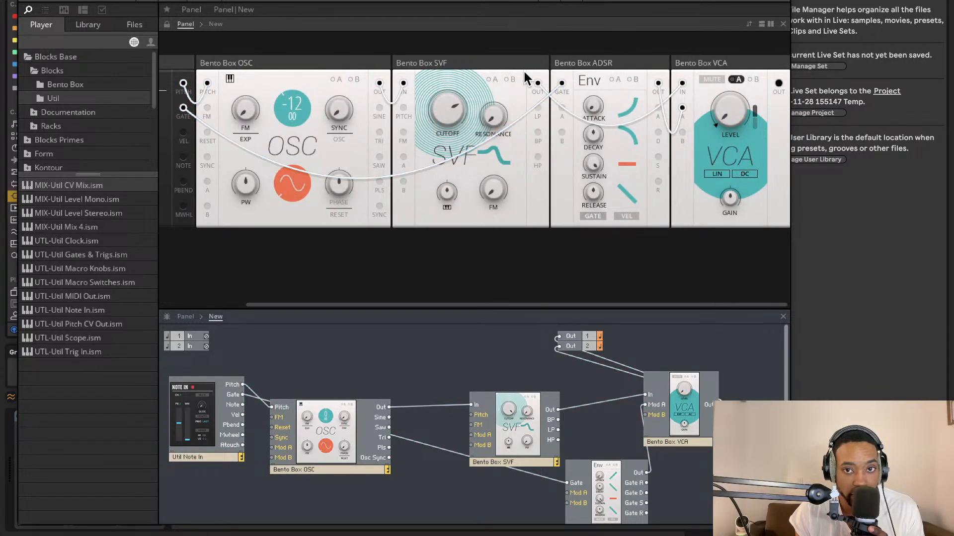
{"action": "left_click_drag", "start_coordinate": [467, 65], "coordinate": [511, 64]}
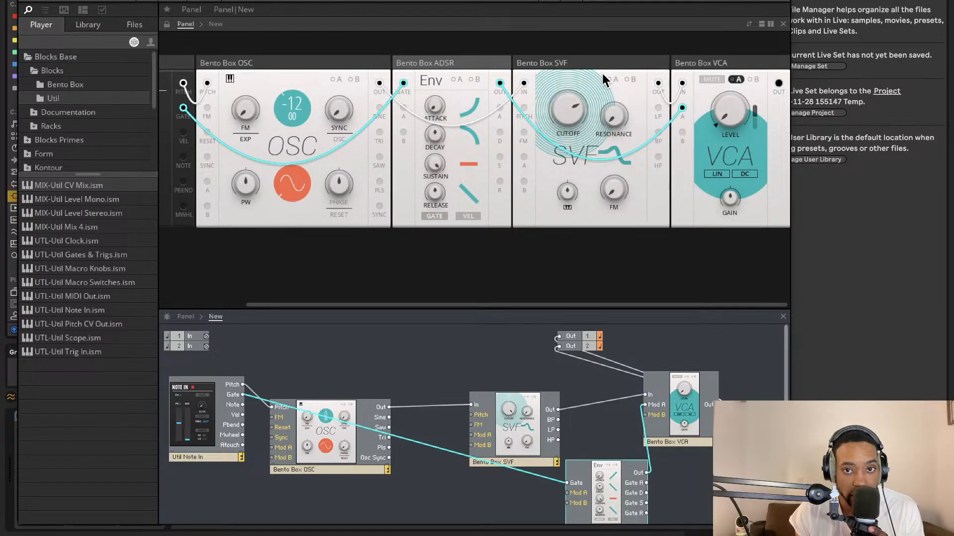
{"action": "left_click_drag", "start_coordinate": [601, 71], "coordinate": [462, 67]}
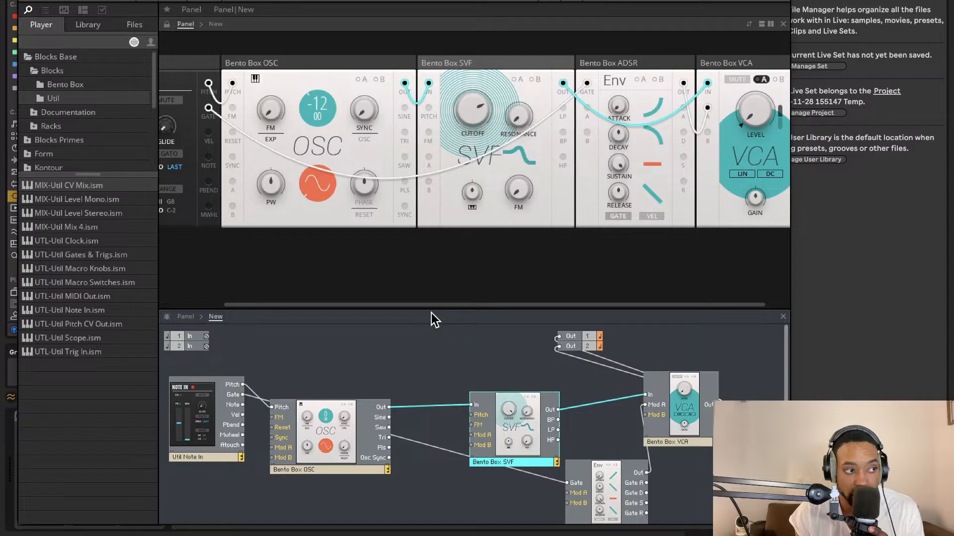
Give the structure view more height and move the Bento Box OSC module up, above the level of Note In.
{"action": "left_click_drag", "start_coordinate": [419, 309], "coordinate": [419, 222]}
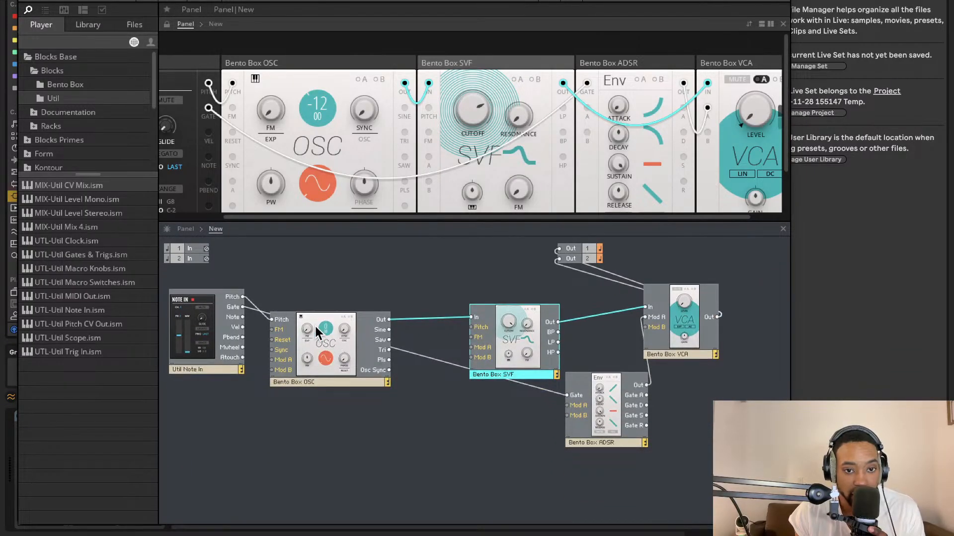
{"action": "left_click_drag", "start_coordinate": [314, 324], "coordinate": [321, 279]}
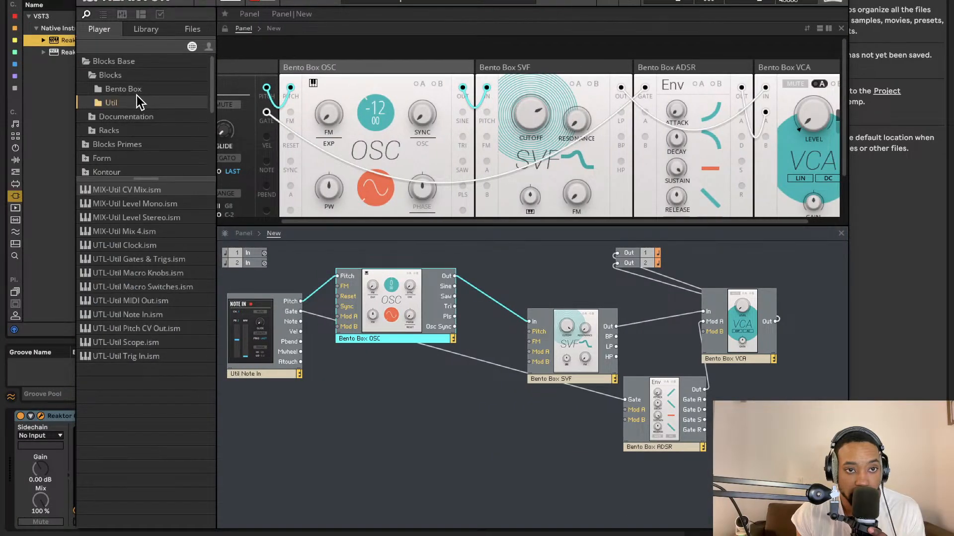
Look through the Documentation, Racks, Bento Box and Util folders of the Blocks Base library.
{"action": "left_click", "coordinate": [133, 115]}
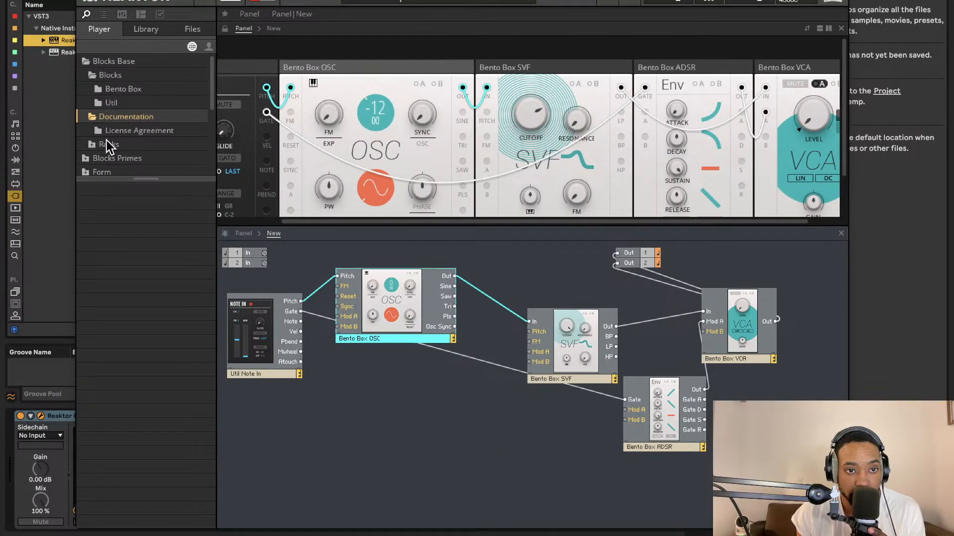
{"action": "left_click", "coordinate": [94, 147]}
{"action": "scroll", "coordinate": [102, 124], "scroll_direction": "up", "scroll_amount": 2}
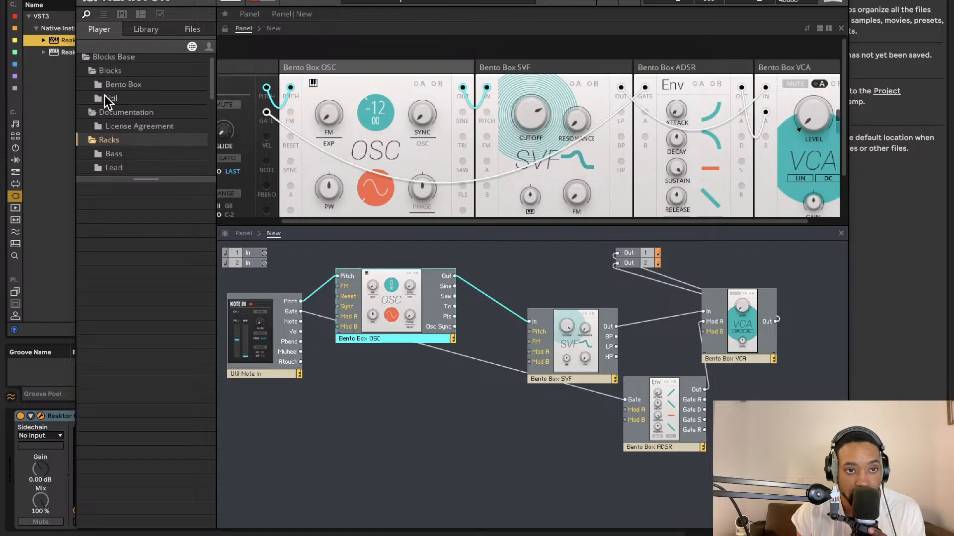
{"action": "left_click", "coordinate": [113, 85]}
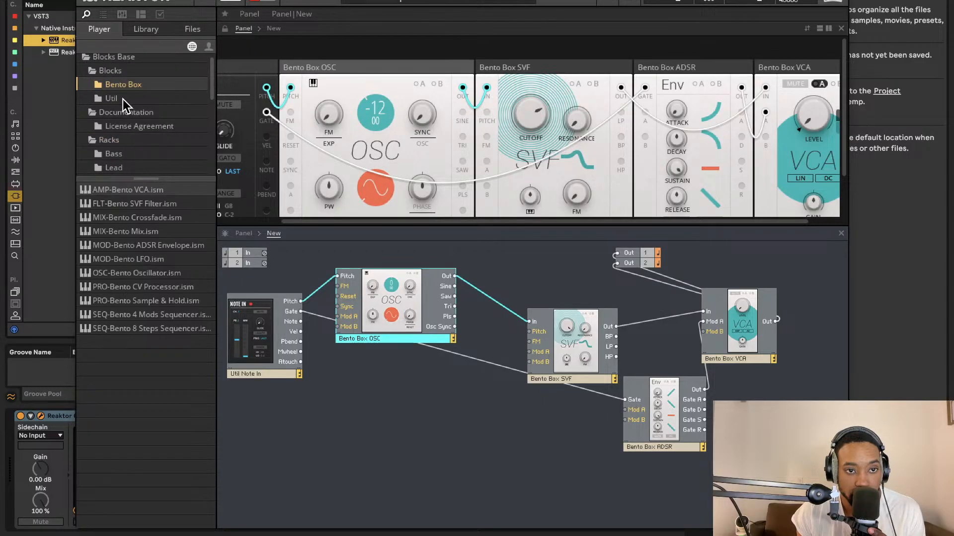
{"action": "left_click", "coordinate": [123, 99]}
{"action": "scroll", "coordinate": [115, 151], "scroll_direction": "down", "scroll_amount": 3}
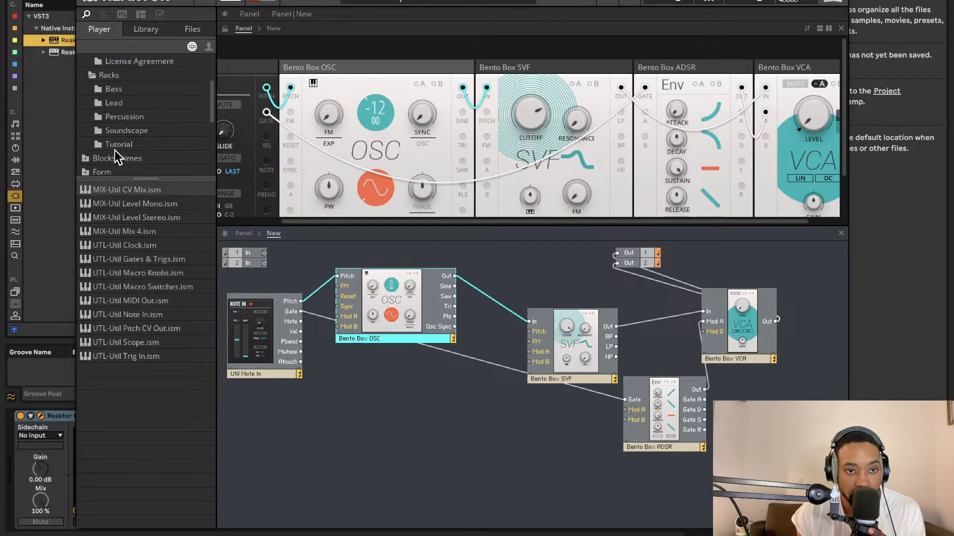
{"action": "scroll", "coordinate": [123, 140], "scroll_direction": "down", "scroll_amount": 1}
Add the EFX-Driver Distortion block from the Blocks Primes Driver folder and feed the VCA output into its In L and In R.
{"action": "left_click", "coordinate": [99, 143]}
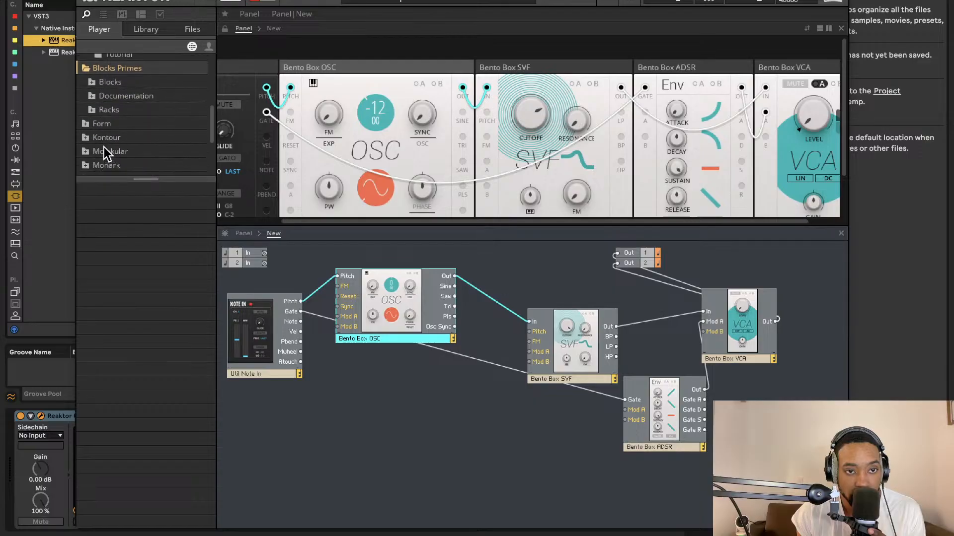
{"action": "left_click", "coordinate": [93, 82]}
{"action": "scroll", "coordinate": [134, 156], "scroll_direction": "down", "scroll_amount": 3}
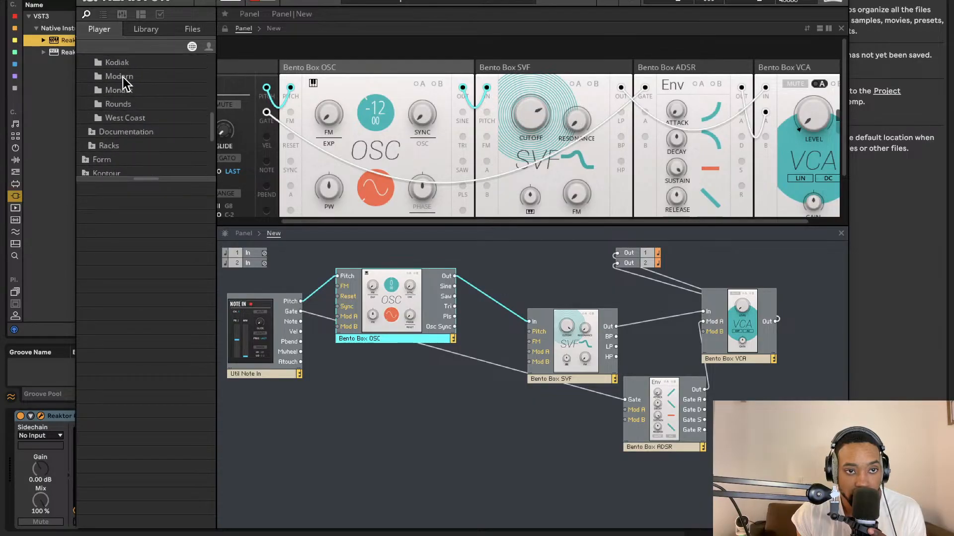
{"action": "scroll", "coordinate": [128, 89], "scroll_direction": "up", "scroll_amount": 2}
{"action": "left_click", "coordinate": [124, 75]}
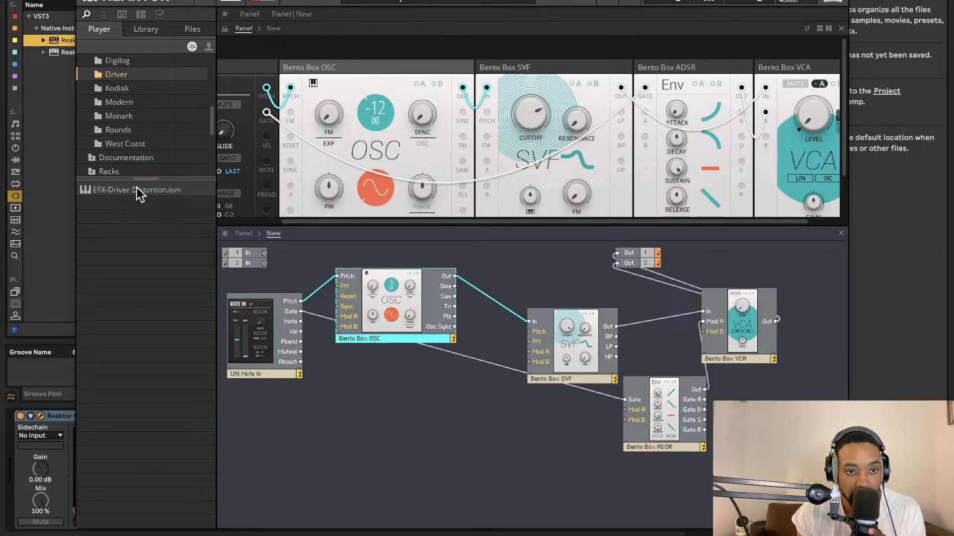
{"action": "left_click_drag", "start_coordinate": [137, 191], "coordinate": [774, 322]}
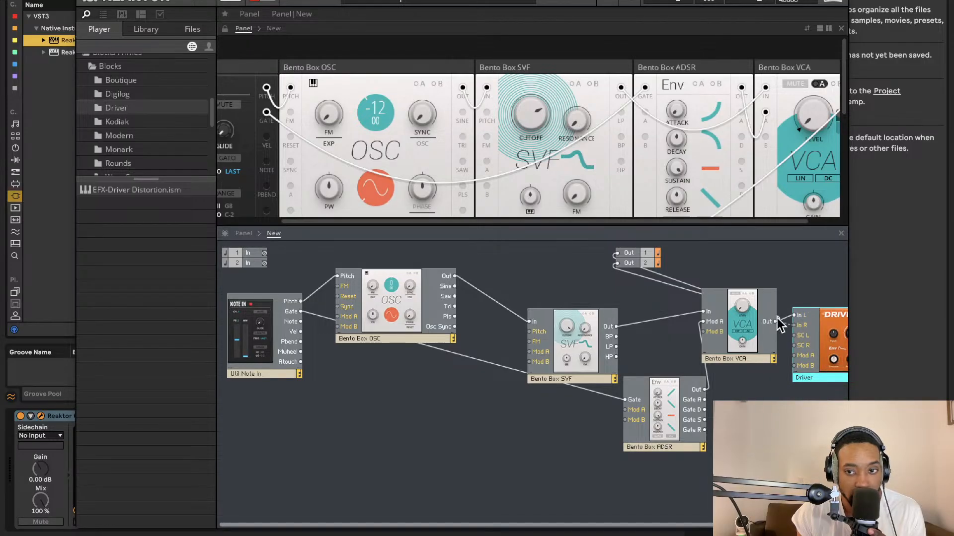
Connect the Driver's Out L and Out R to the ensemble outputs Out 1 and Out 2.
{"action": "scroll", "coordinate": [780, 324], "scroll_direction": "right", "scroll_amount": 3}
{"action": "left_click_drag", "start_coordinate": [837, 335], "coordinate": [484, 263]}
{"action": "left_click_drag", "start_coordinate": [836, 345], "coordinate": [473, 253]}
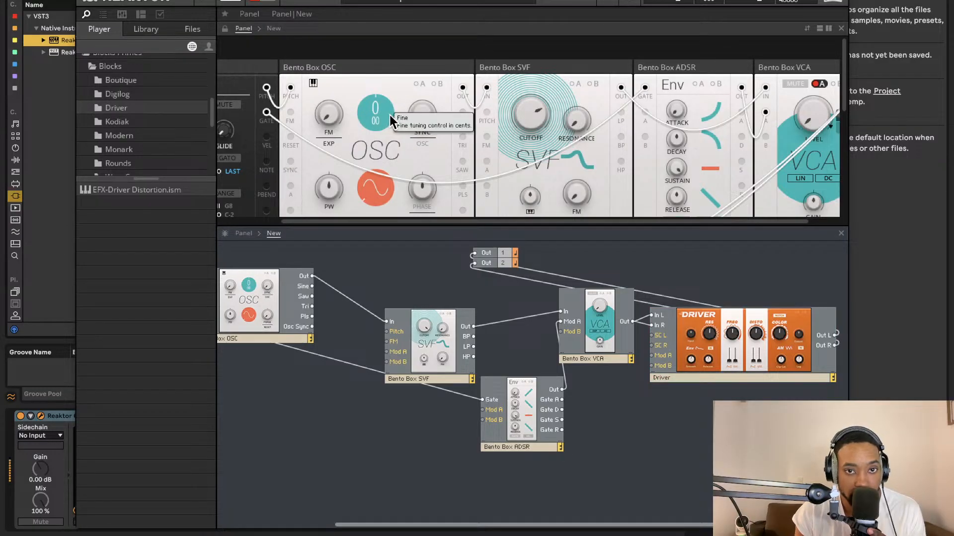
Set the Bento Box OSC coarse pitch to -12.
{"action": "scroll", "coordinate": [390, 114], "scroll_direction": "right", "scroll_amount": 1}
{"action": "left_click_drag", "start_coordinate": [351, 111], "coordinate": [337, 170]}
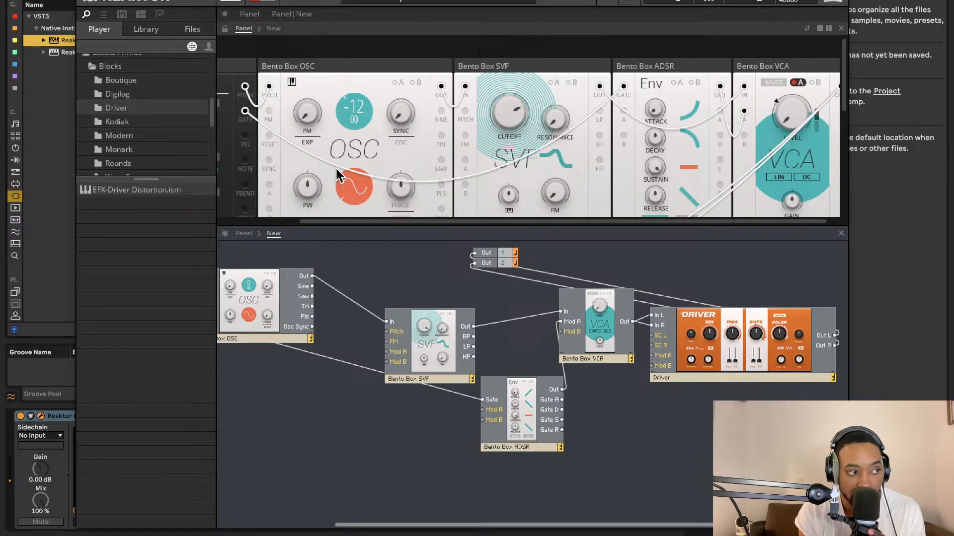
Adjust the decay and release times of the Bento Box ADSR envelope.
{"action": "scroll", "coordinate": [619, 119], "scroll_direction": "right", "scroll_amount": 1}
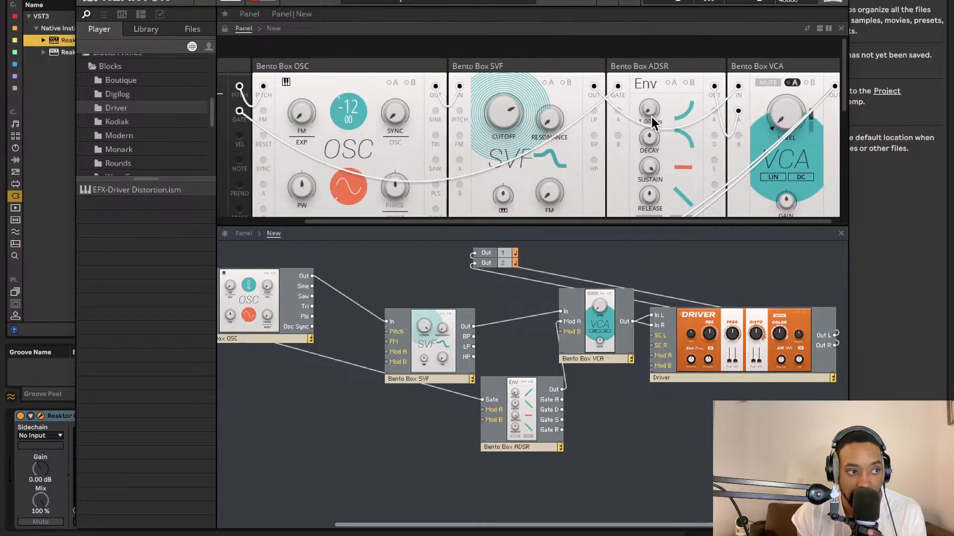
{"action": "scroll", "coordinate": [651, 117], "scroll_direction": "right", "scroll_amount": 1}
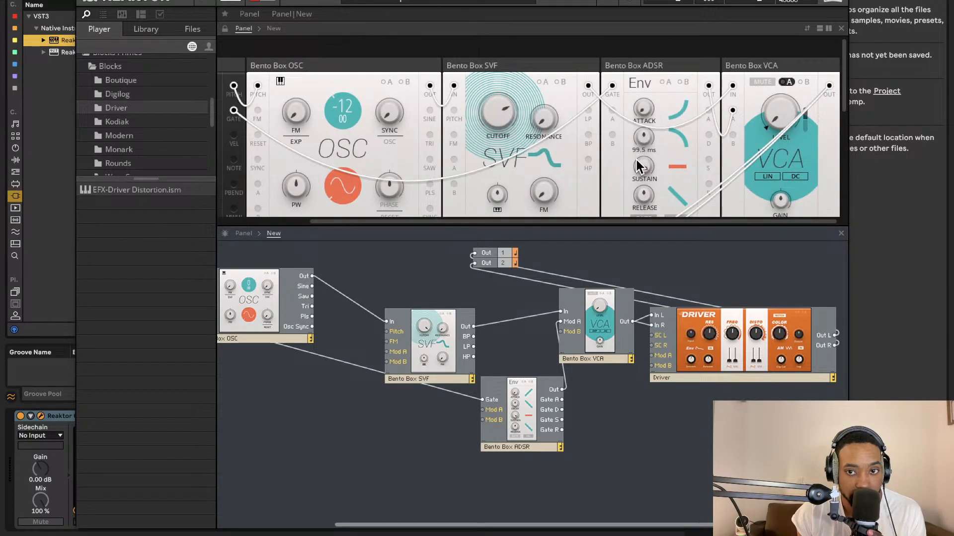
{"action": "scroll", "coordinate": [643, 139], "scroll_direction": "up", "scroll_amount": 1}
{"action": "mouse_move", "coordinate": [643, 140]}
{"action": "left_mouse_down"}
{"action": "mouse_move", "coordinate": [638, 167]}
{"action": "mouse_move", "coordinate": [647, 145]}
{"action": "left_mouse_up"}
{"action": "scroll", "coordinate": [648, 146], "scroll_direction": "down", "scroll_amount": 1}
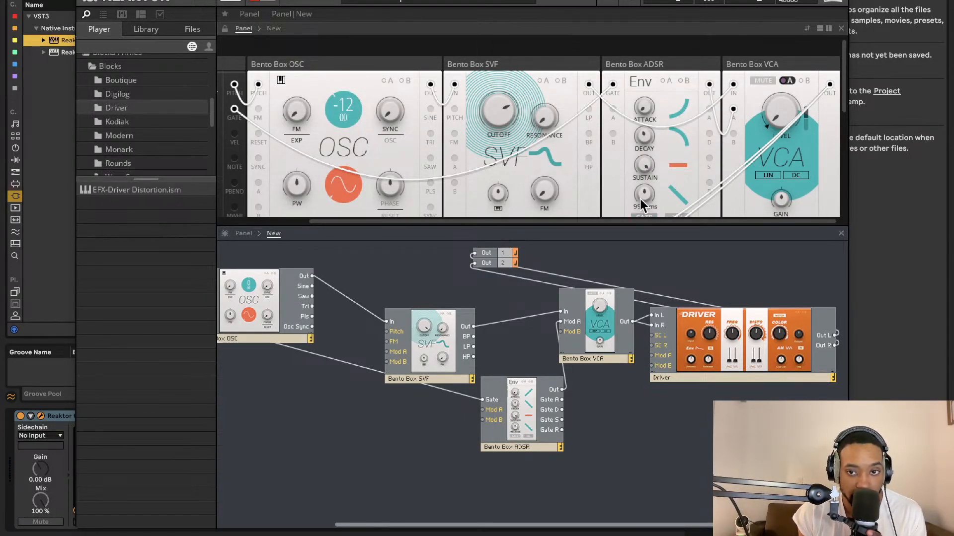
{"action": "left_click_drag", "start_coordinate": [644, 202], "coordinate": [644, 213]}
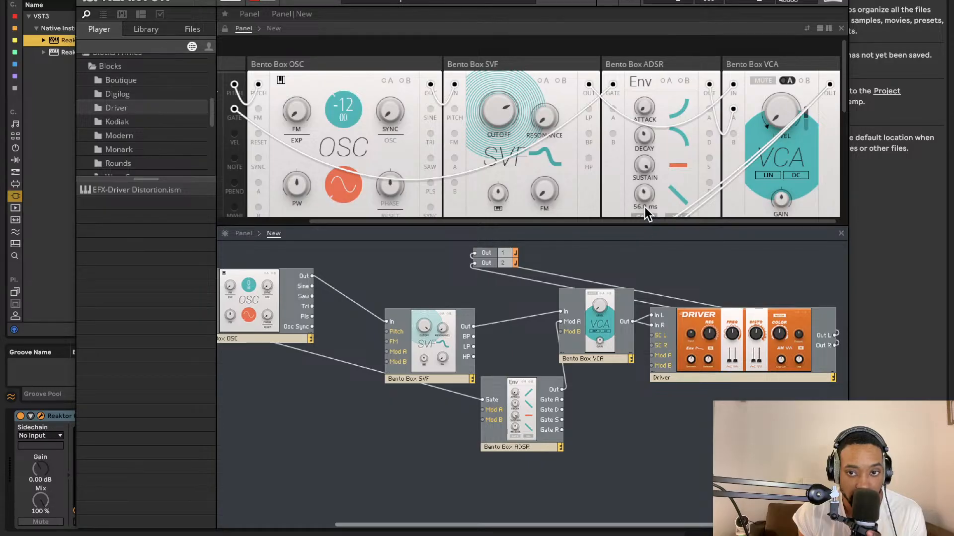
{"action": "left_click_drag", "start_coordinate": [645, 207], "coordinate": [643, 188]}
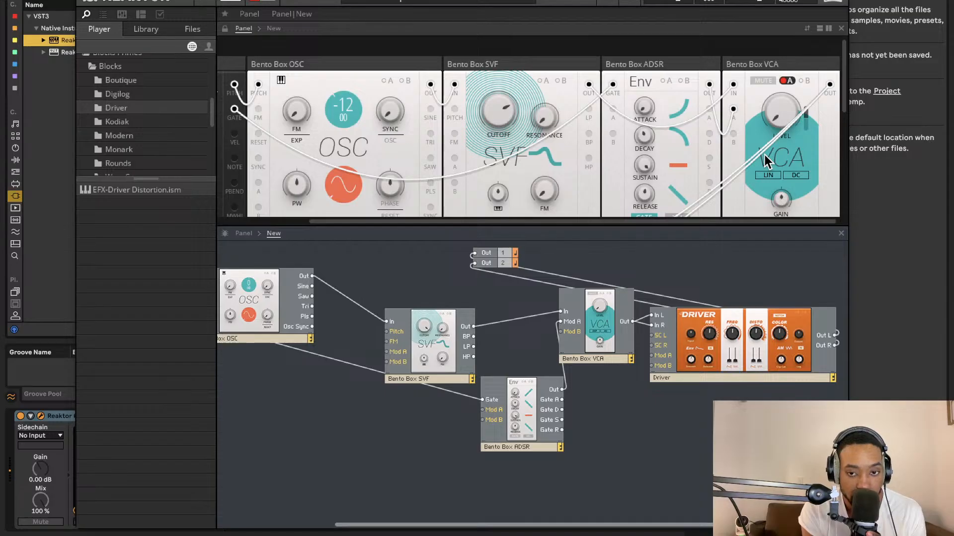
Save the ensemble as "808 transformLS.ens" in the Racks folder and close the Reaktor window.
{"action": "left_click", "coordinate": [188, 4]}
{"action": "mouse_move", "coordinate": [234, 23]}
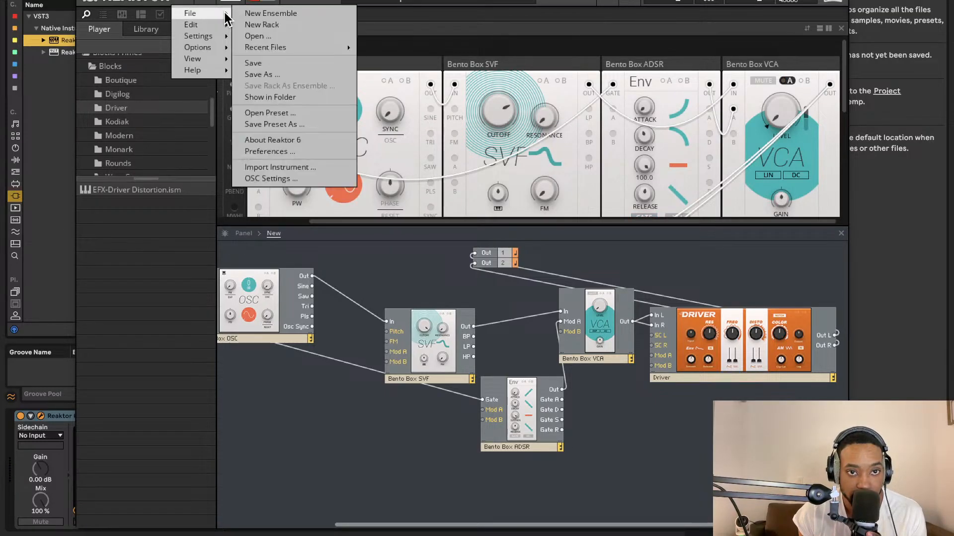
{"action": "left_click", "coordinate": [296, 79]}
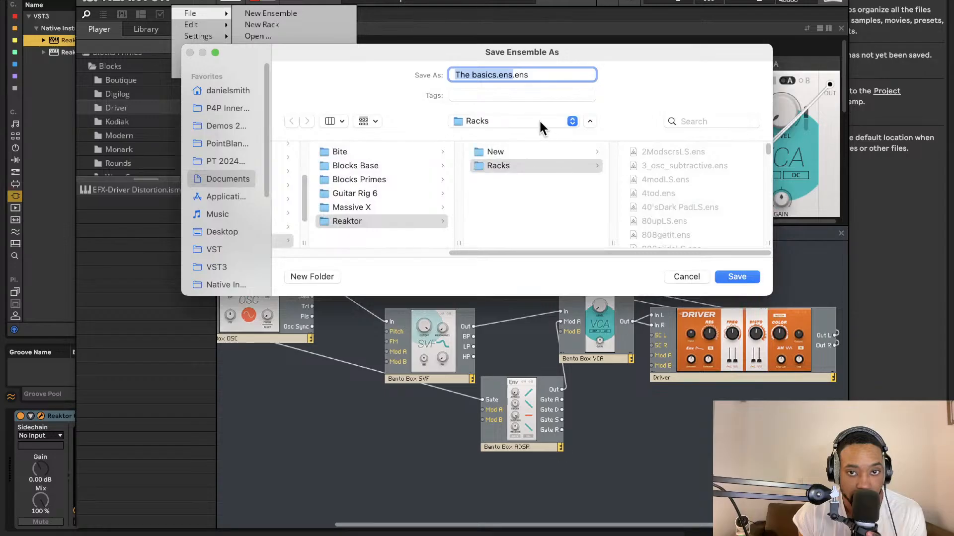
{"action": "key", "text": "BackSpace"}
{"action": "type", "text": "808"}
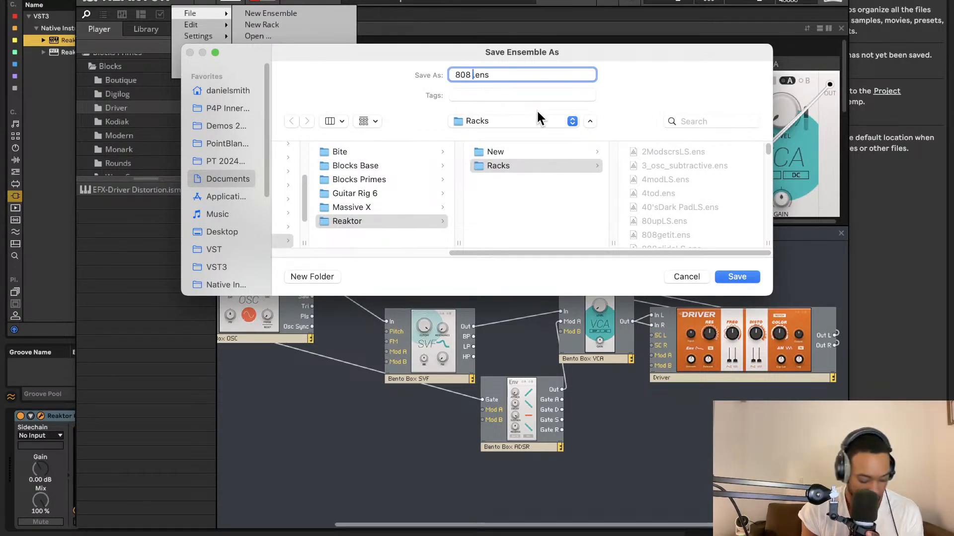
{"action": "type", "text": " transfo"}
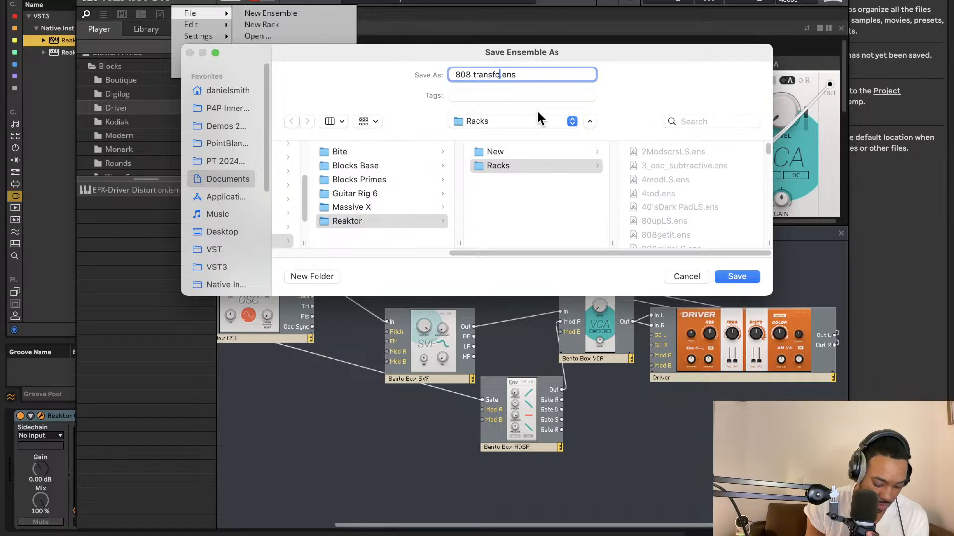
{"action": "type", "text": "rmLS"}
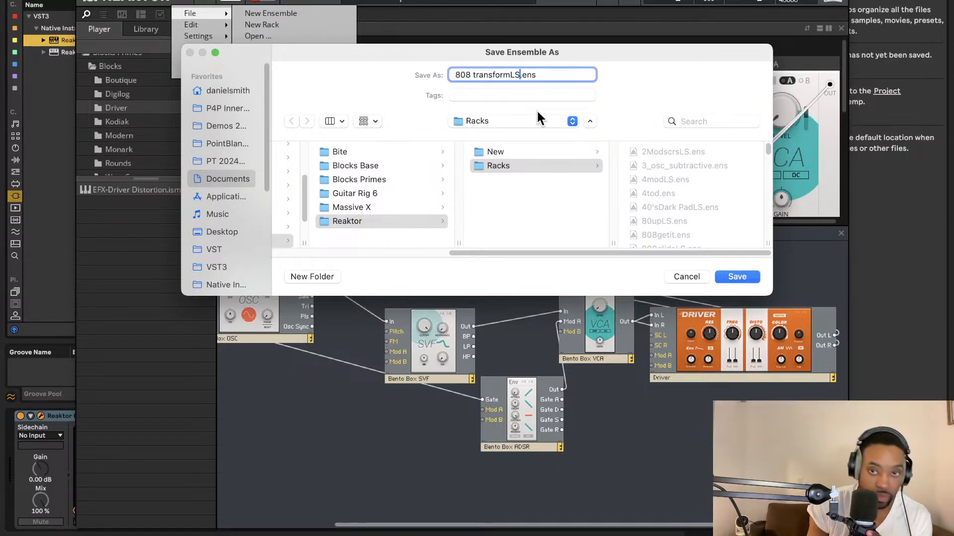
{"action": "left_click", "coordinate": [735, 279]}
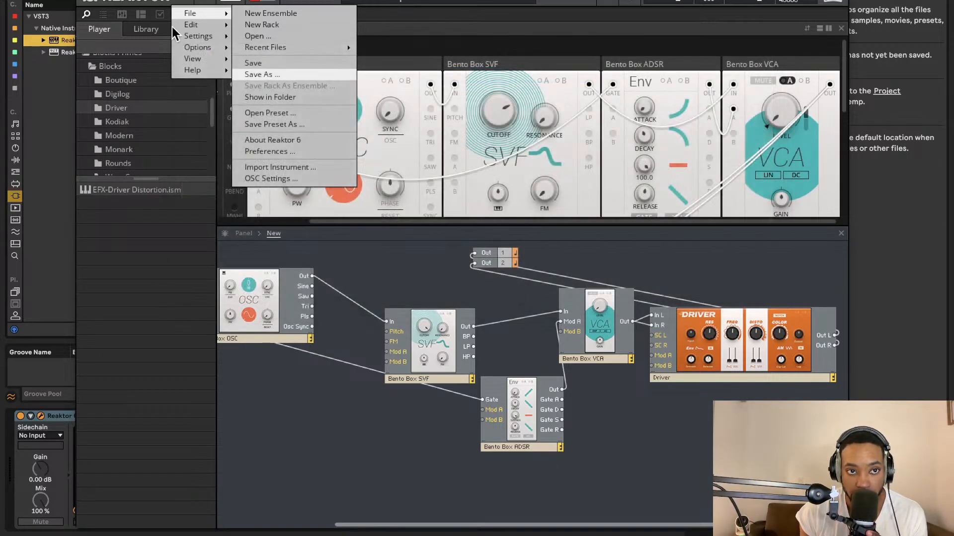
{"action": "key", "text": "super+w"}
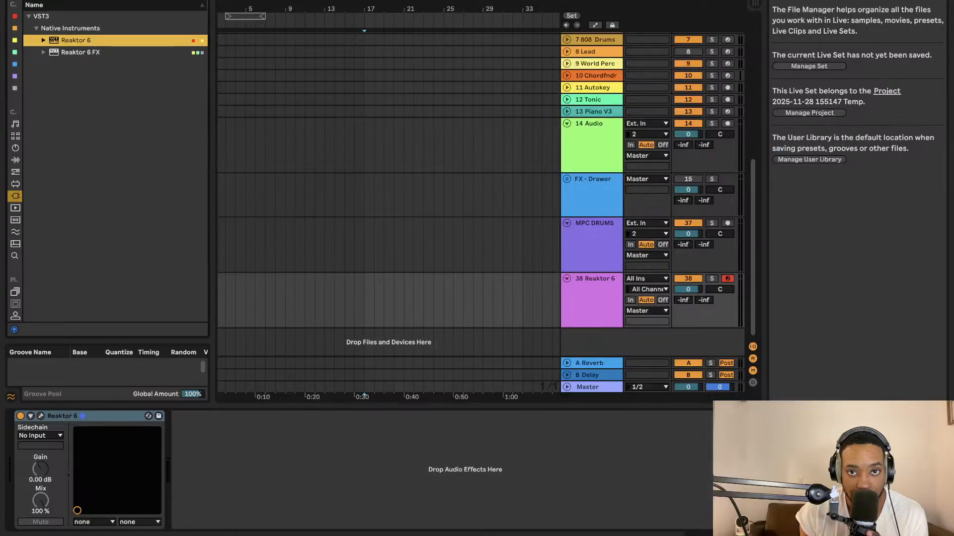
Capture the played notes as a MIDI clip on the 38 Reaktor 6 track and play it back.
{"action": "left_click", "coordinate": [468, 1]}
{"action": "key", "text": "space"}
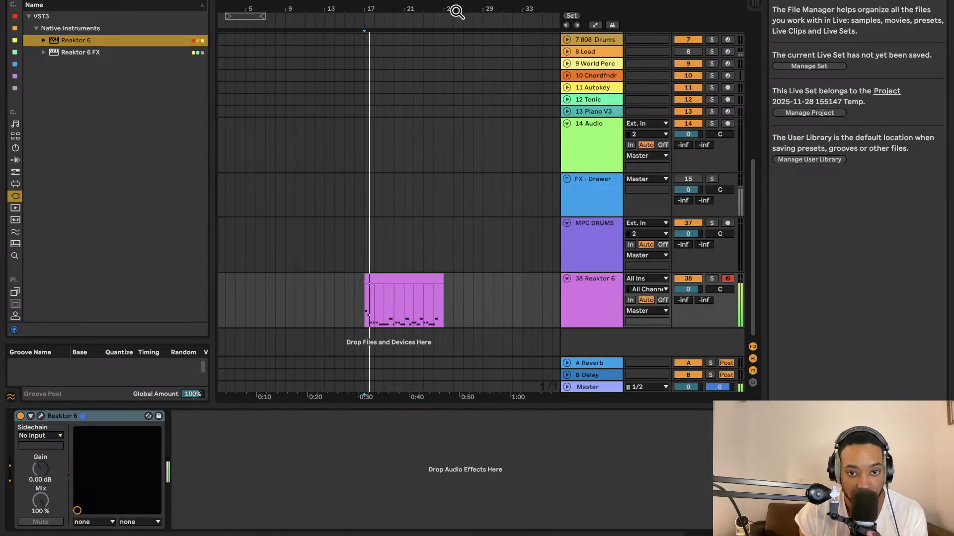
Trim the start of the clip on the 38 Reaktor 6 track to bar 20 and cut a one-bar section out of its middle.
{"action": "left_click_drag", "start_coordinate": [364, 276], "coordinate": [392, 275]}
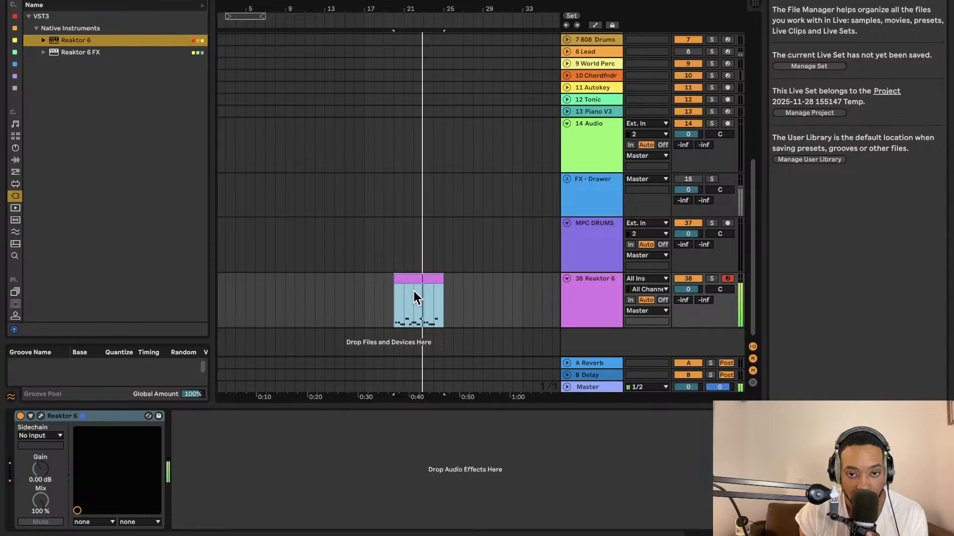
{"action": "left_click_drag", "start_coordinate": [421, 287], "coordinate": [413, 289]}
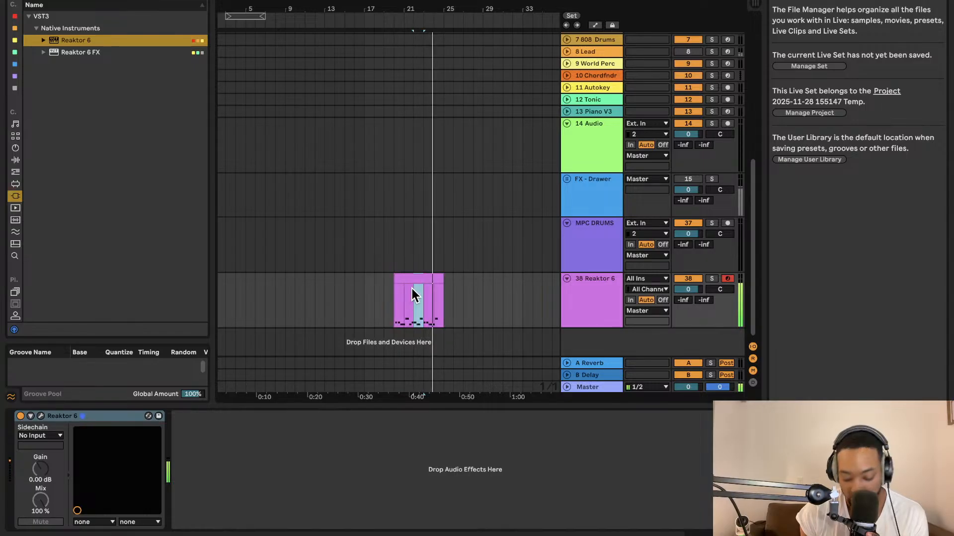
{"action": "left_click", "coordinate": [434, 281]}
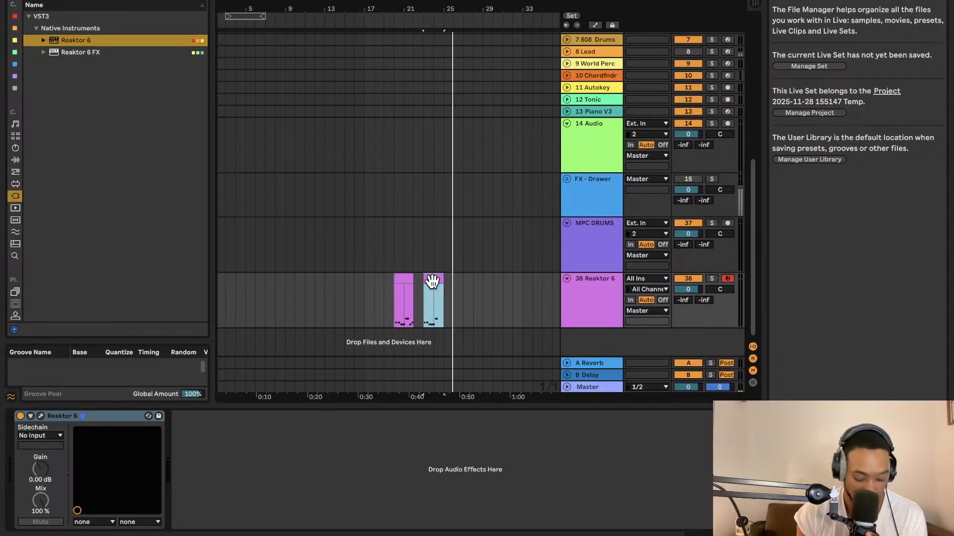
Duplicate the last clip section on the 38 Reaktor 6 track and play back both the last and the first sections.
{"action": "key", "text": "super+d"}
{"action": "left_click", "coordinate": [432, 281]}
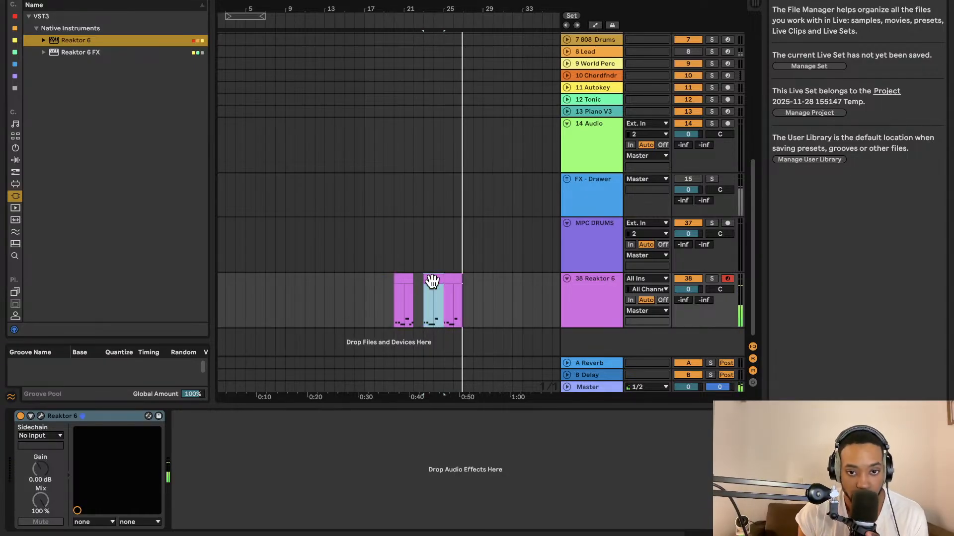
{"action": "key", "text": "space"}
{"action": "key", "text": "space"}
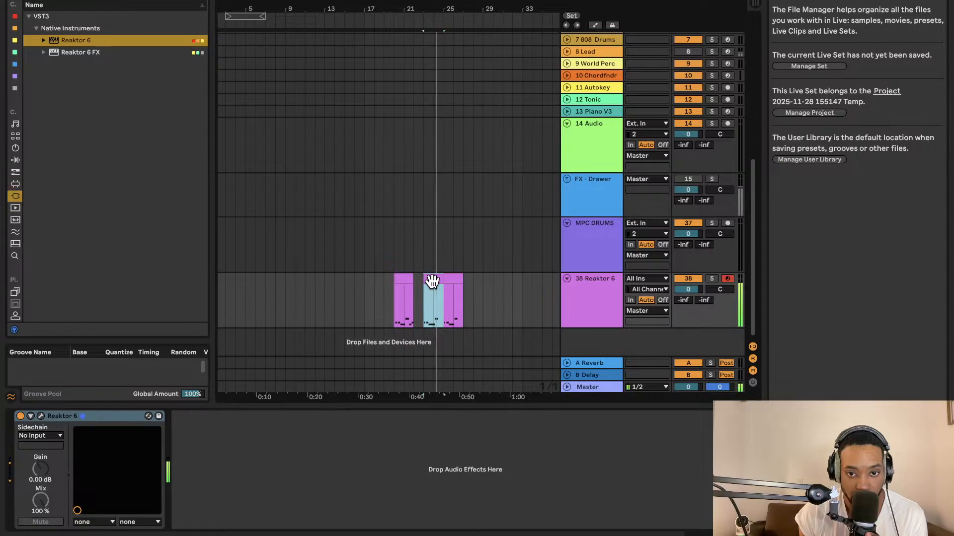
{"action": "left_click", "coordinate": [396, 284]}
{"action": "key", "text": "space"}
{"action": "key", "text": "space"}
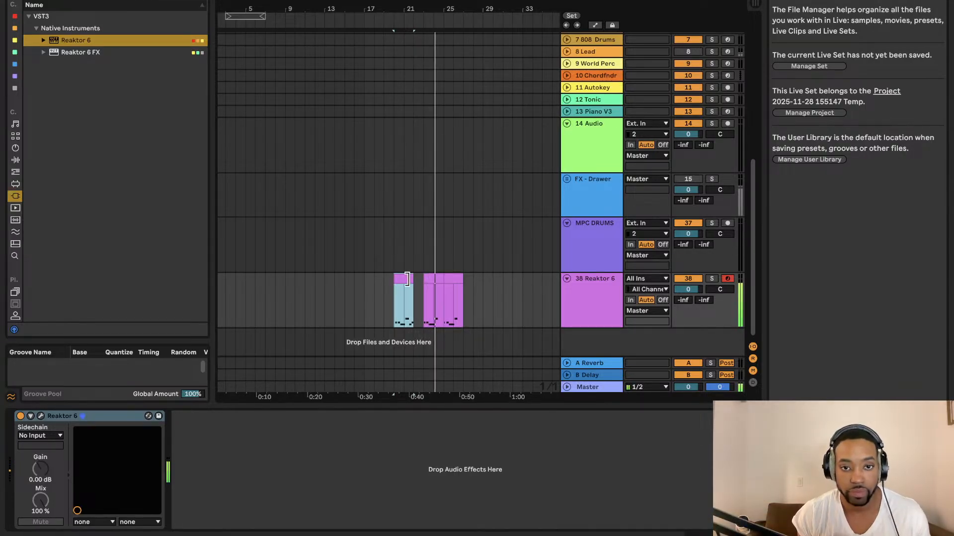
Duplicate the first clip section starting at bar 20 directly behind itself to close the gap.
{"action": "scroll", "coordinate": [408, 281], "scroll_direction": "up", "scroll_amount": 5}
{"action": "scroll", "coordinate": [407, 281], "scroll_direction": "up", "scroll_amount": 5}
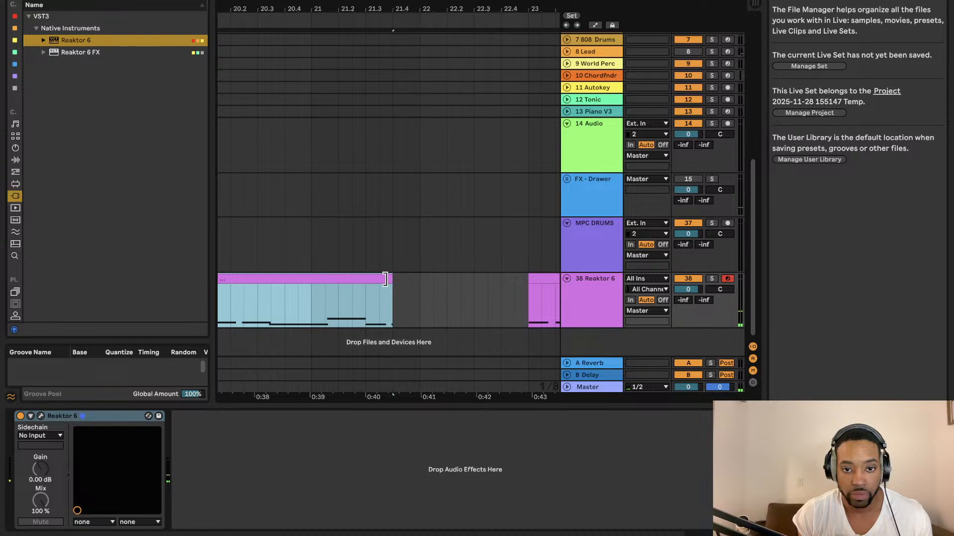
{"action": "scroll", "coordinate": [383, 282], "scroll_direction": "down", "scroll_amount": 6}
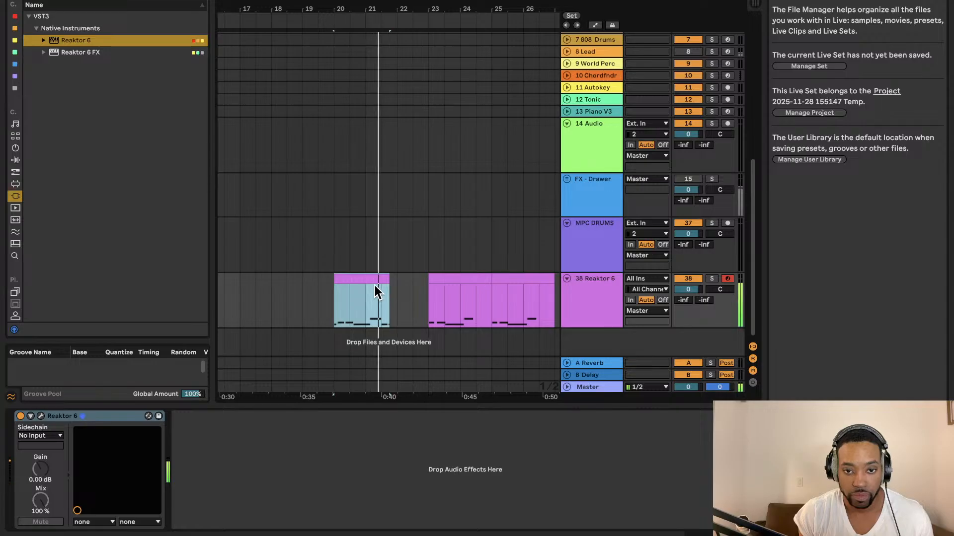
{"action": "left_click_drag", "start_coordinate": [389, 277], "coordinate": [384, 276]}
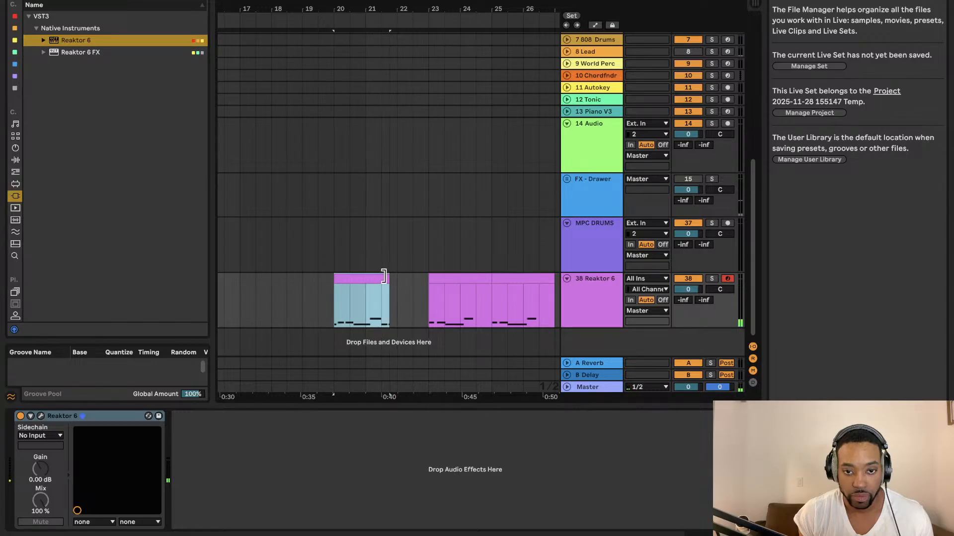
{"action": "key", "text": "ctrl+d"}
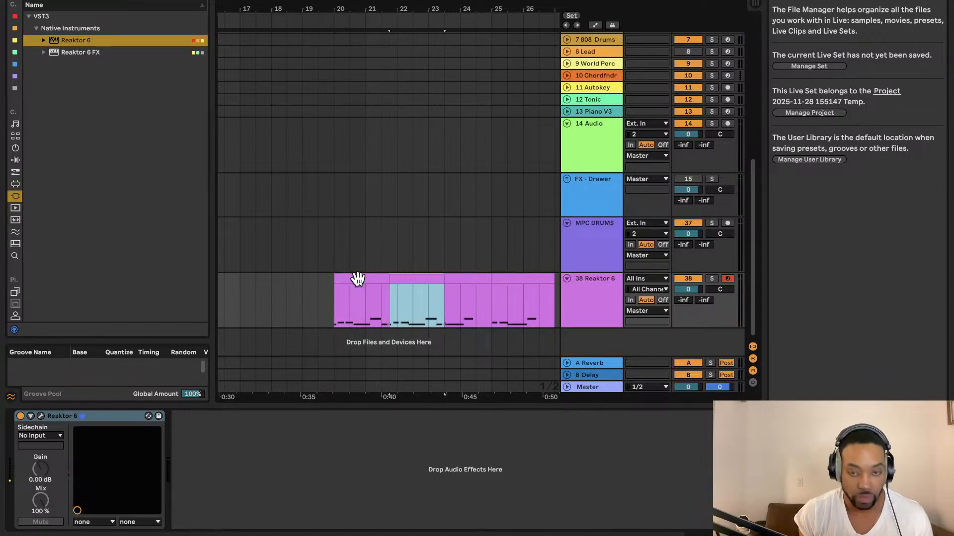
Play back the first clip section from bar 20 and keep only that section, removing the ones after it.
{"action": "key", "text": "space"}
{"action": "key", "text": "space"}
{"action": "key", "text": "space"}
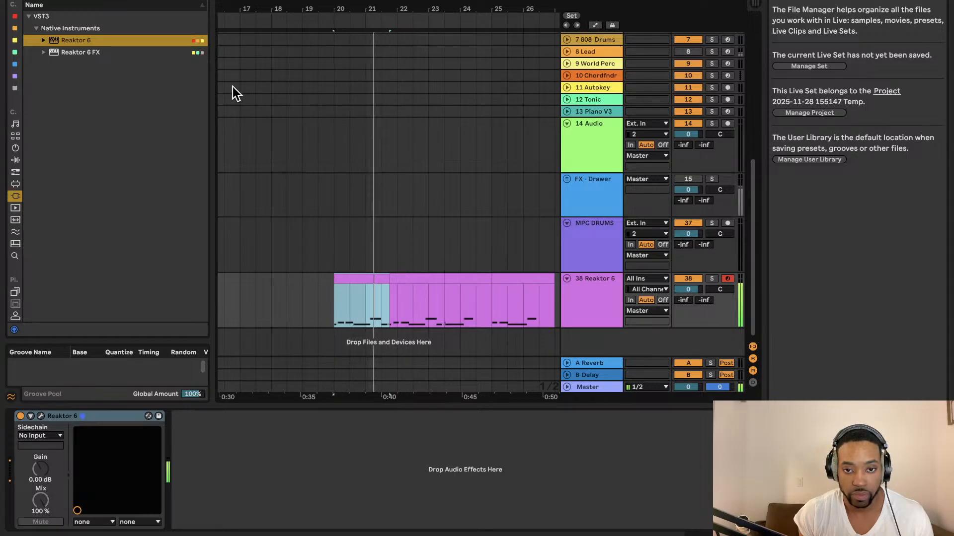
{"action": "key", "text": "space"}
{"action": "key", "text": "space"}
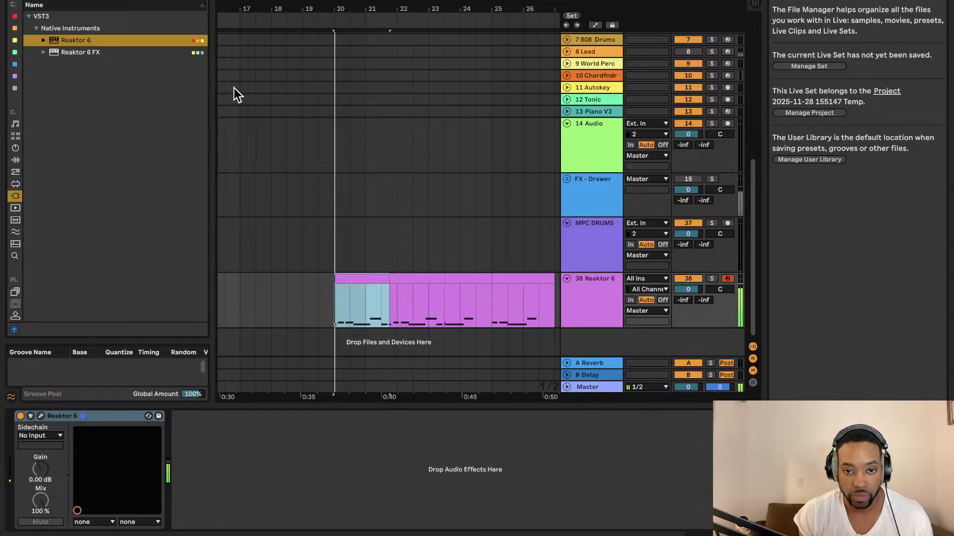
{"action": "key", "text": "z"}
{"action": "scroll", "coordinate": [366, 171], "scroll_direction": "down", "scroll_amount": 3}
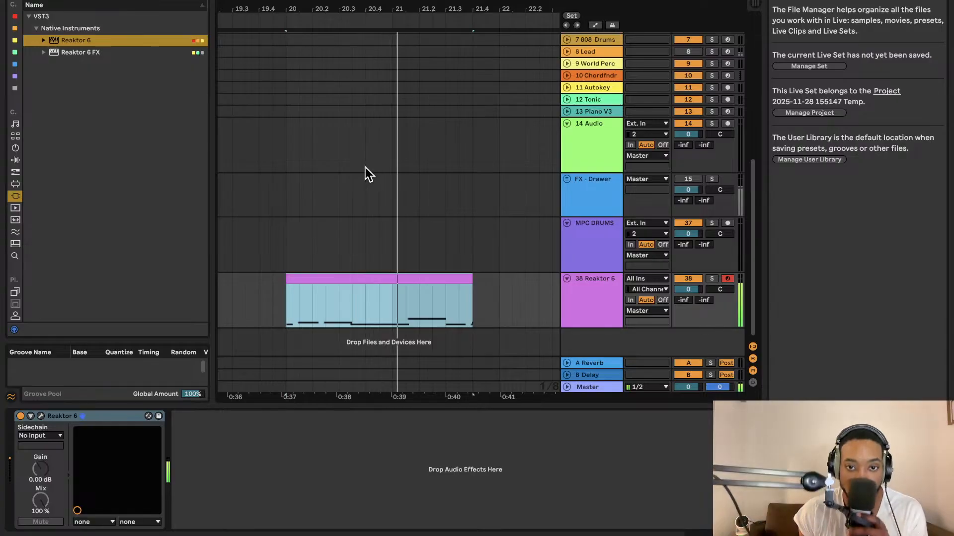
{"action": "scroll", "coordinate": [441, 285], "scroll_direction": "up", "scroll_amount": 2}
{"action": "scroll", "coordinate": [444, 279], "scroll_direction": "up", "scroll_amount": 2}
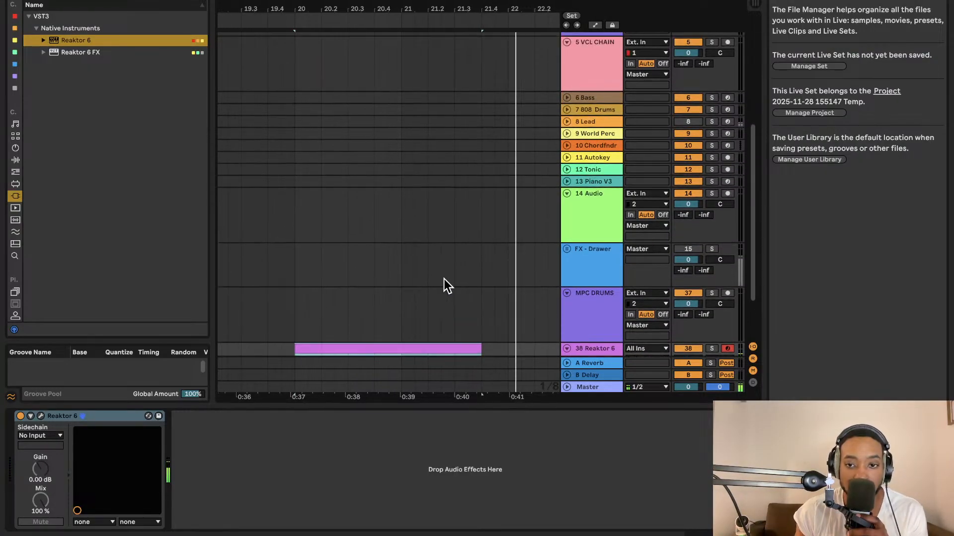
Examine the 808 Reaktor patch on the 38 Reaktor 6 track and close its window.
{"action": "left_click", "coordinate": [41, 416]}
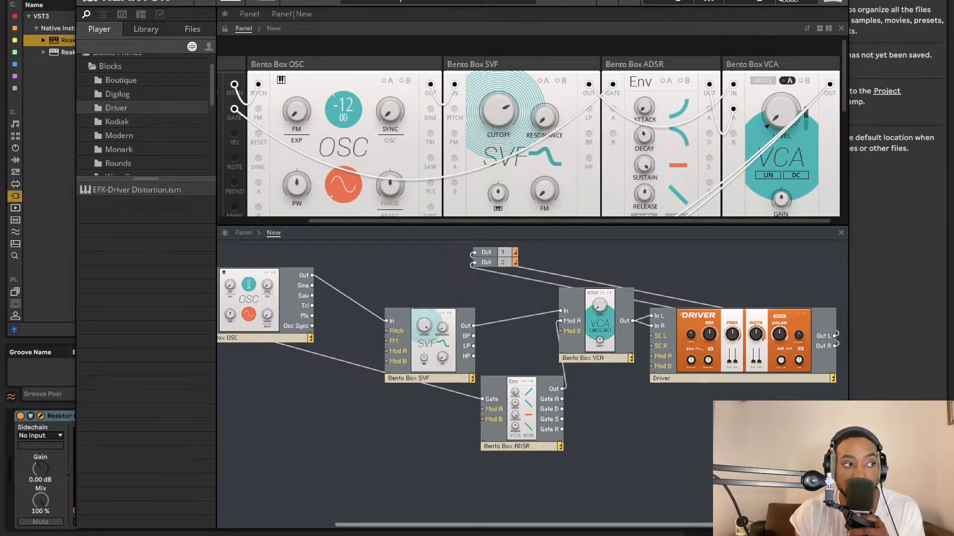
{"action": "left_click", "coordinate": [390, 110]}
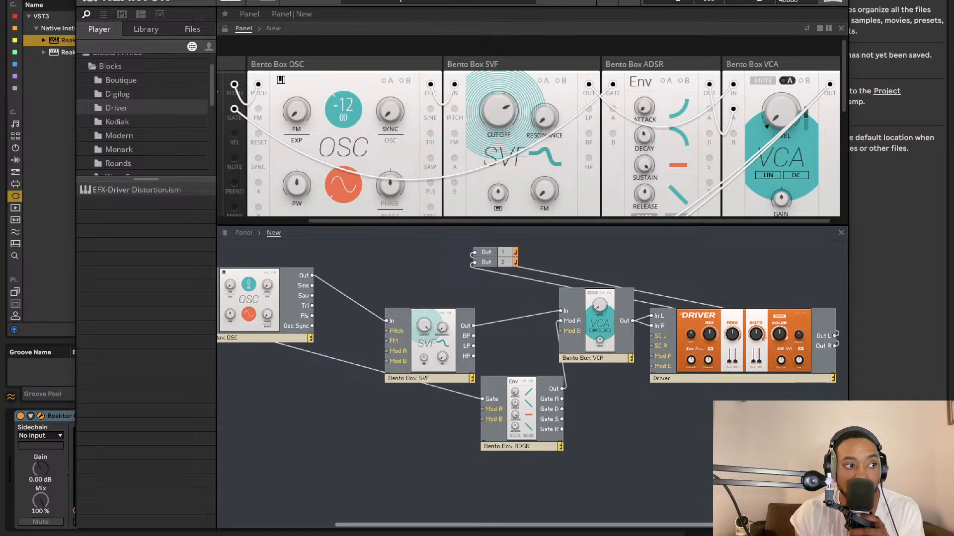
{"action": "key", "text": "ctrl+alt+p"}
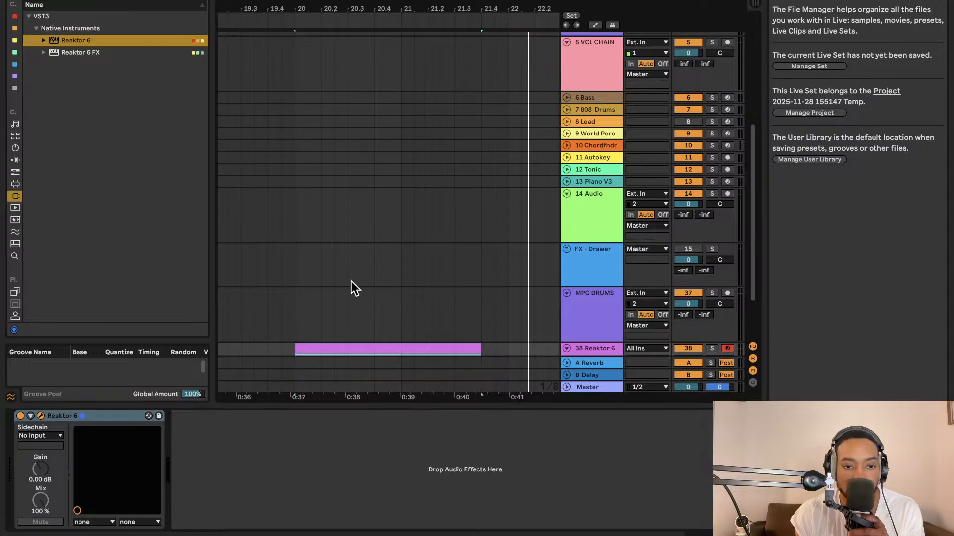
{"action": "left_click", "coordinate": [42, 416]}
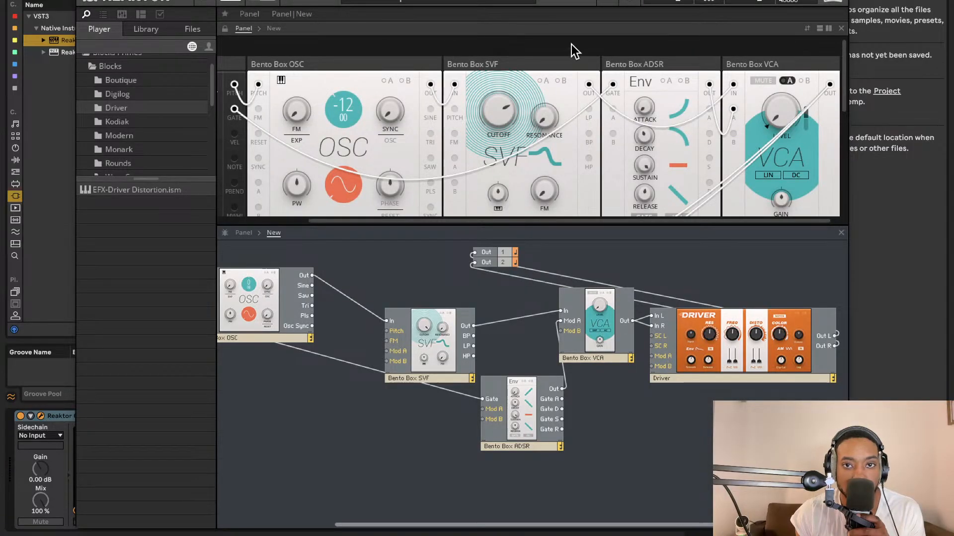
{"action": "left_click", "coordinate": [521, 1]}
{"action": "left_click_drag", "start_coordinate": [521, 1], "coordinate": [502, 0]}
{"action": "left_click", "coordinate": [63, 1]}
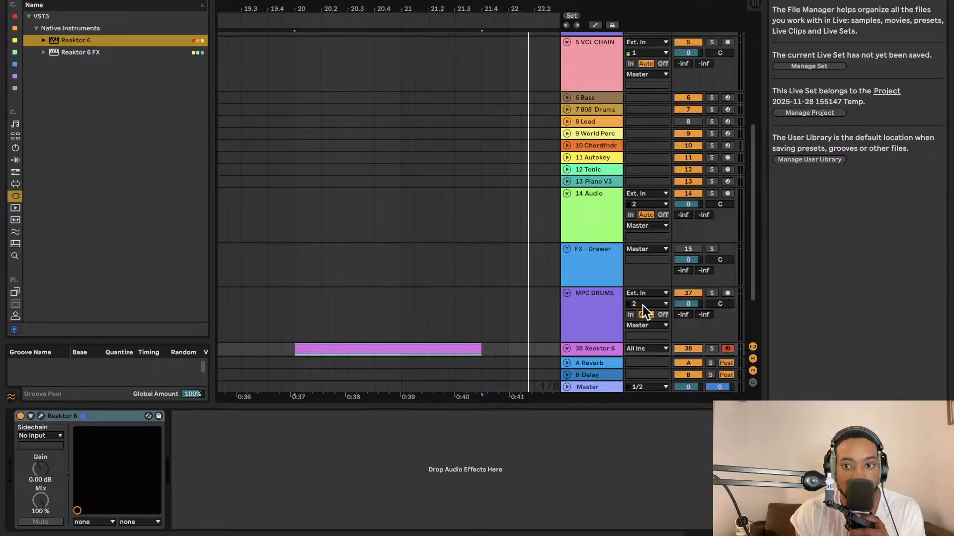
Unfold the tracks and duplicate the 38 Reaktor 6 track together with its clip.
{"action": "key", "text": "u"}
{"action": "right_click", "coordinate": [595, 309]}
{"action": "left_click", "coordinate": [634, 51]}
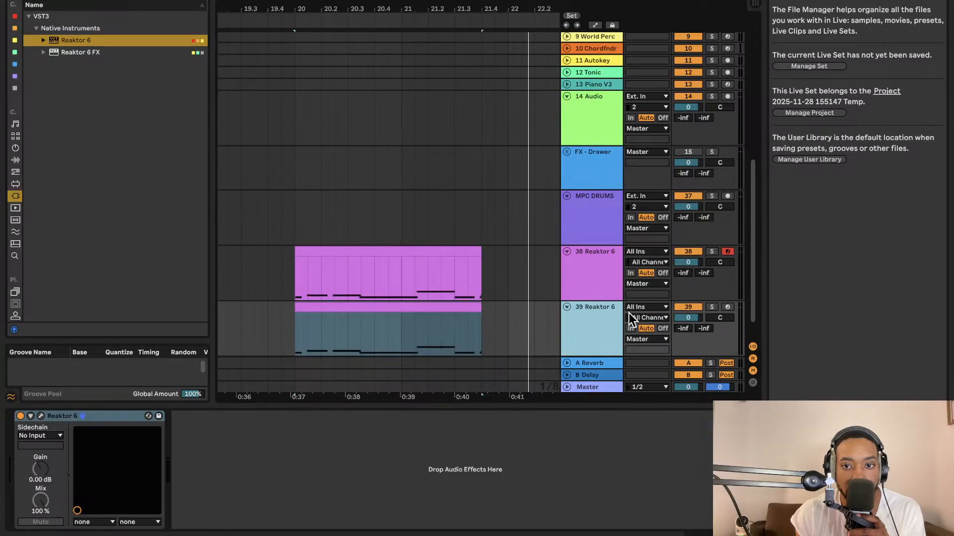
Open the duplicated track's Reaktor patch in edit mode, enlarge the panel view and set the Bento Box OSC waveform to sawtooth.
{"action": "left_click", "coordinate": [40, 417]}
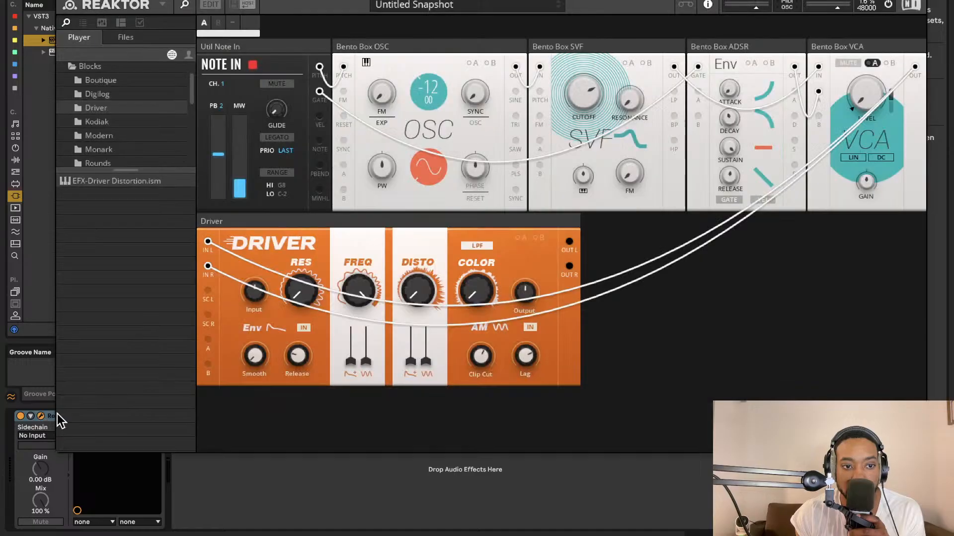
{"action": "left_click", "coordinate": [206, 6]}
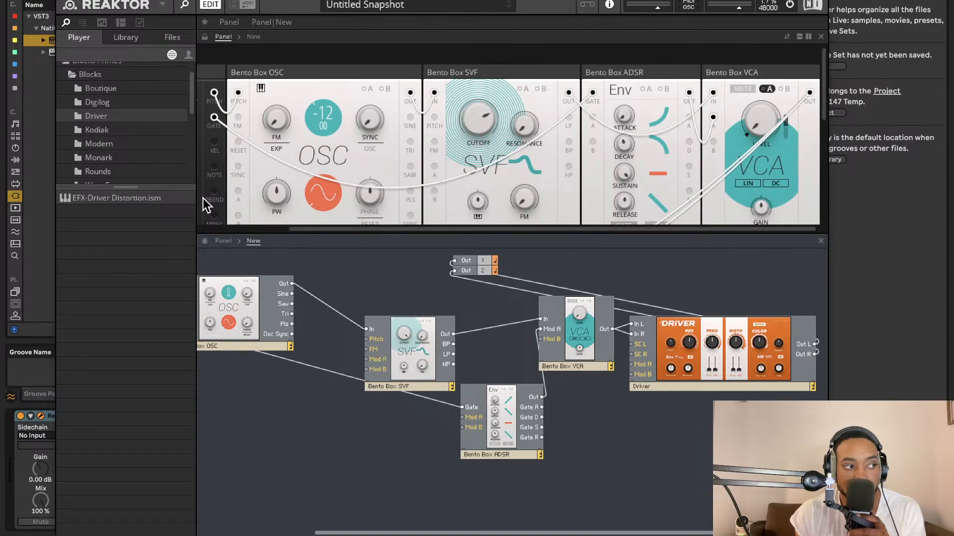
{"action": "left_click_drag", "start_coordinate": [319, 231], "coordinate": [324, 276]}
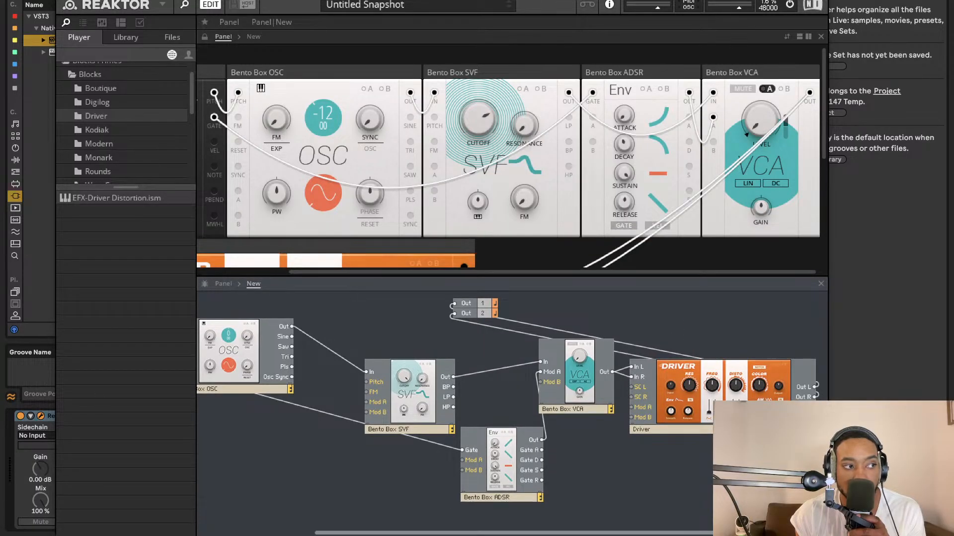
{"action": "left_click", "coordinate": [323, 198]}
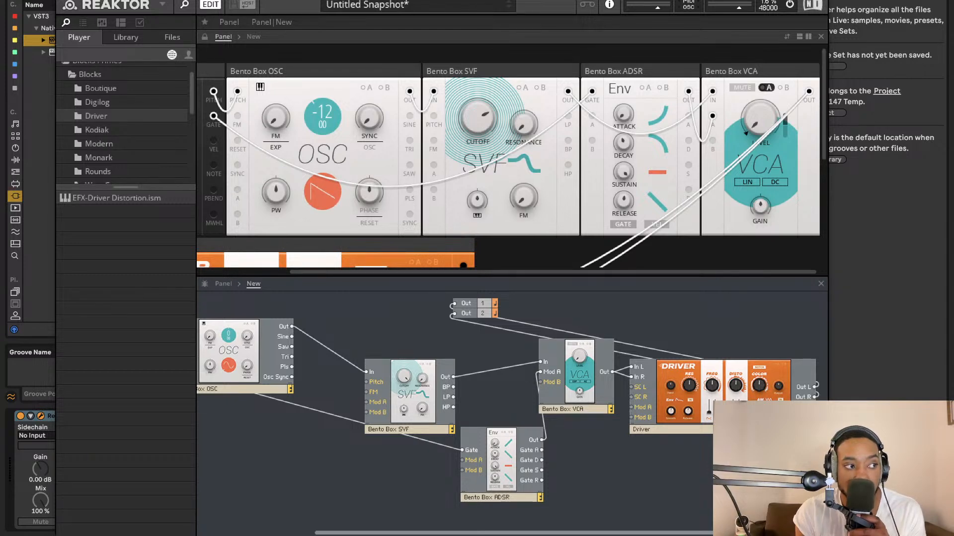
Move the Reaktor window aside and adjust the Bento Box SVF cutoff, sweeping it down to 3.39 Hz and back up.
{"action": "left_click_drag", "start_coordinate": [597, 1], "coordinate": [541, 0]}
{"action": "left_click", "coordinate": [726, 307]}
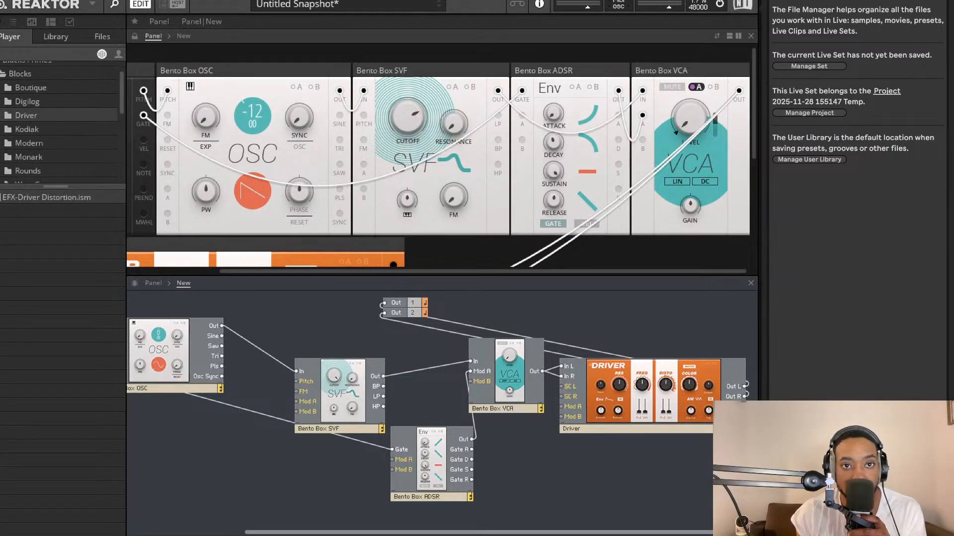
{"action": "left_click_drag", "start_coordinate": [669, 7], "coordinate": [659, 8]}
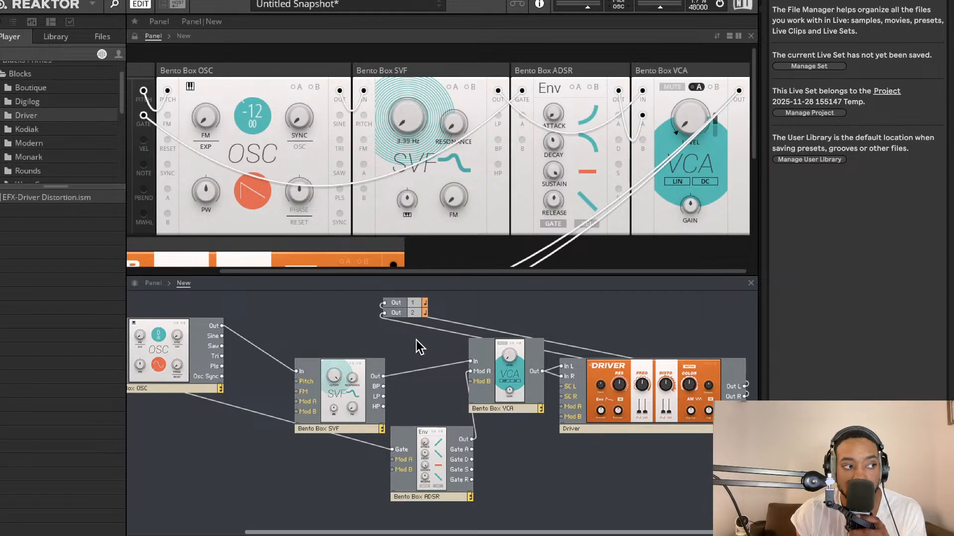
{"action": "left_click_drag", "start_coordinate": [411, 214], "coordinate": [407, 186]}
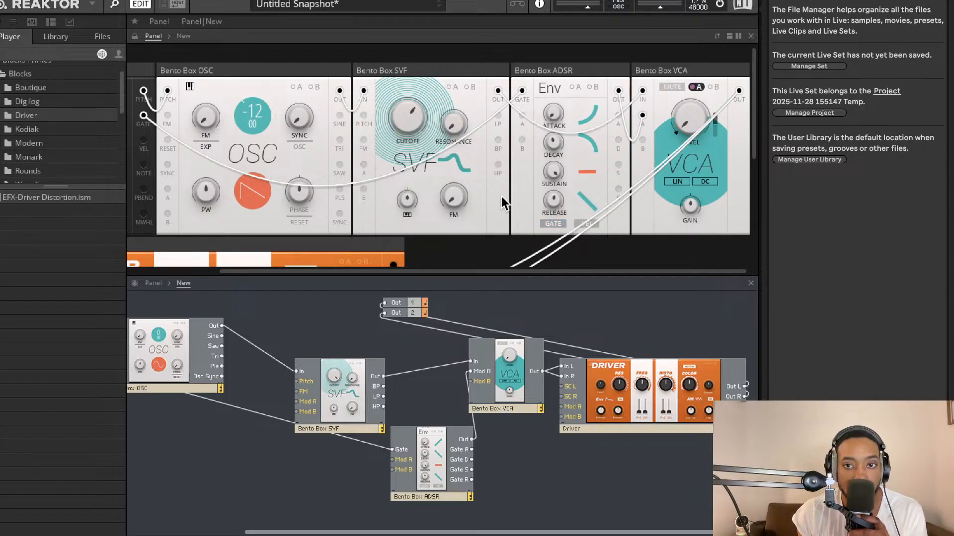
Review the Bento Box ADSR envelope controls and audition the sawtooth patch with played notes.
{"action": "scroll", "coordinate": [496, 198], "scroll_direction": "down", "scroll_amount": 2}
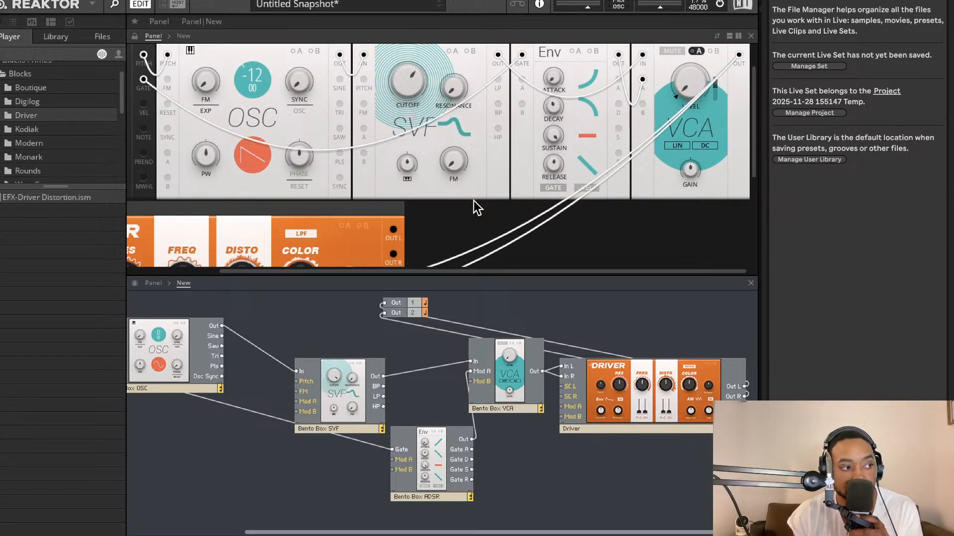
{"action": "scroll", "coordinate": [487, 156], "scroll_direction": "down", "scroll_amount": 1}
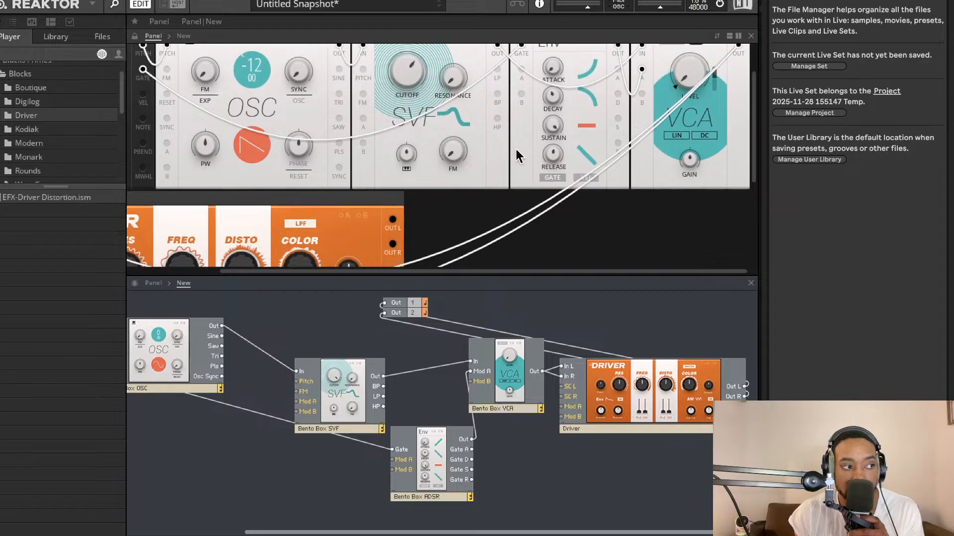
{"action": "mouse_move", "coordinate": [548, 134]}
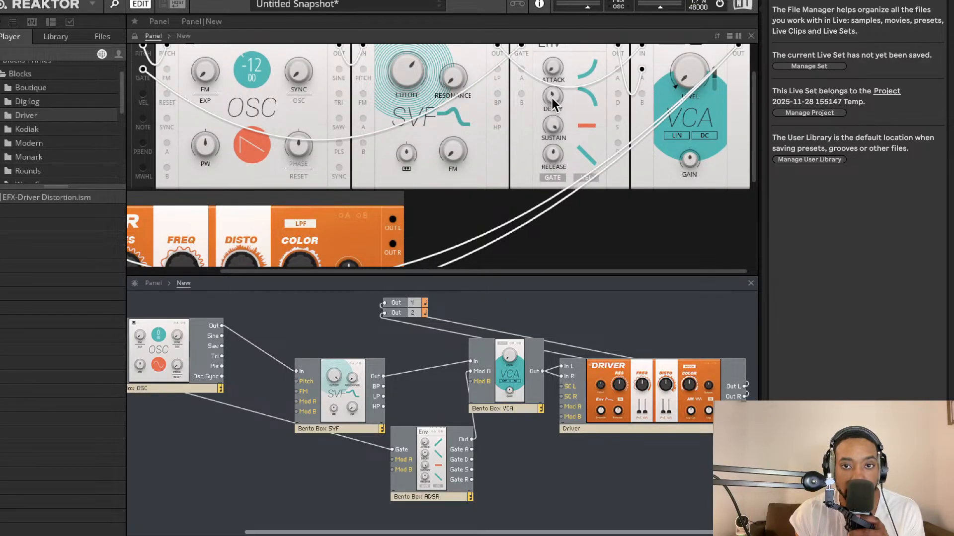
{"action": "left_click_drag", "start_coordinate": [577, 55], "coordinate": [583, 5]}
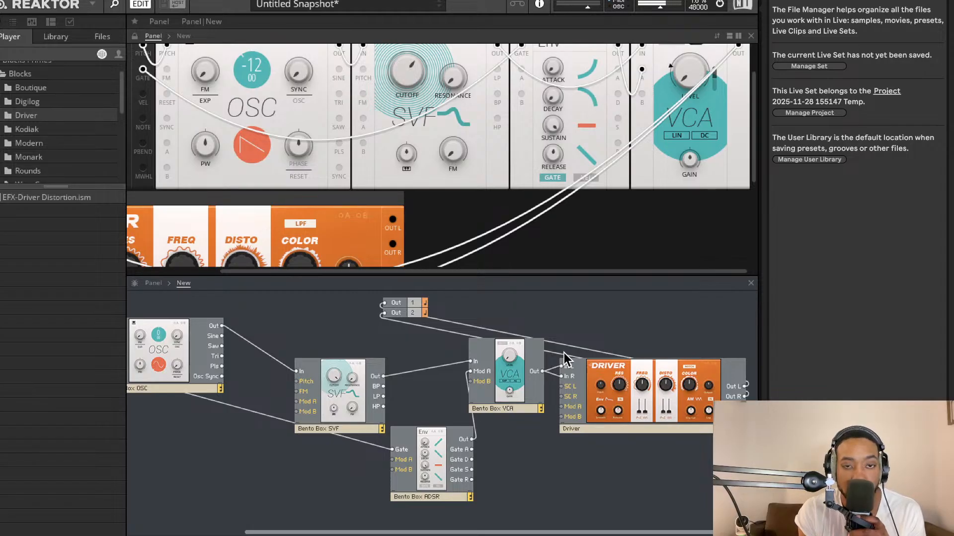
{"action": "mouse_move", "coordinate": [550, 128]}
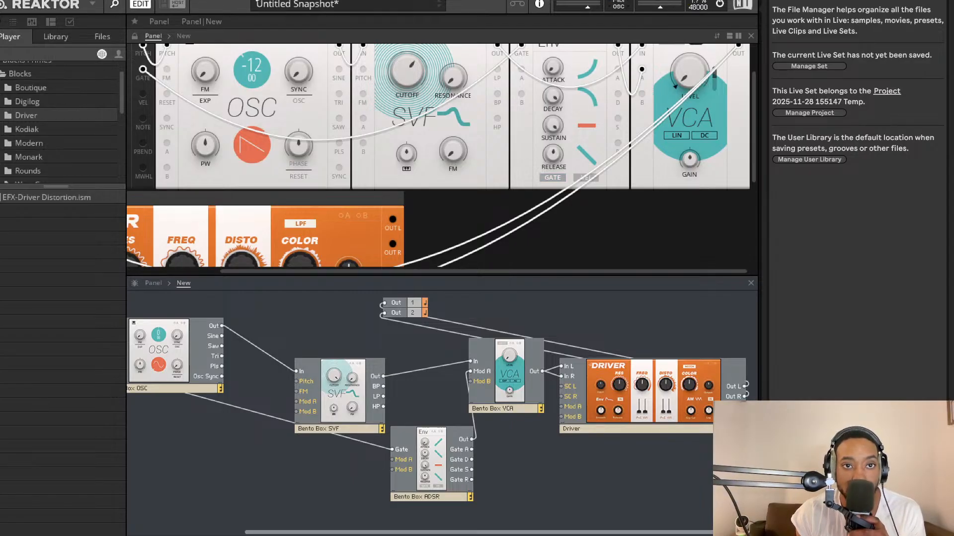
Move the Reaktor window aside, hide it, and replace the browser's Reaktor search with a plug-in search for keys.
{"action": "left_click_drag", "start_coordinate": [205, 4], "coordinate": [277, 1]}
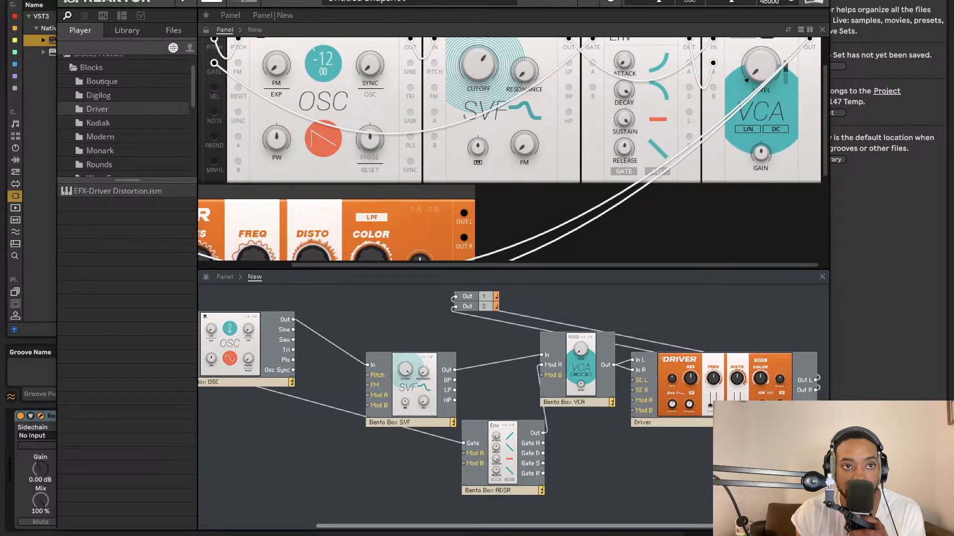
{"action": "left_click", "coordinate": [69, 2]}
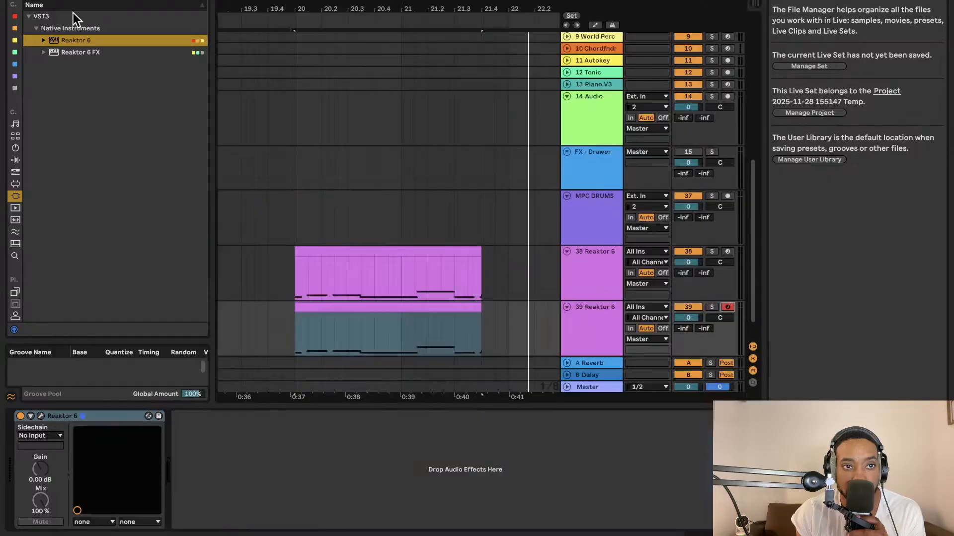
{"action": "left_click", "coordinate": [75, 0]}
{"action": "key", "text": "BackSpace"}
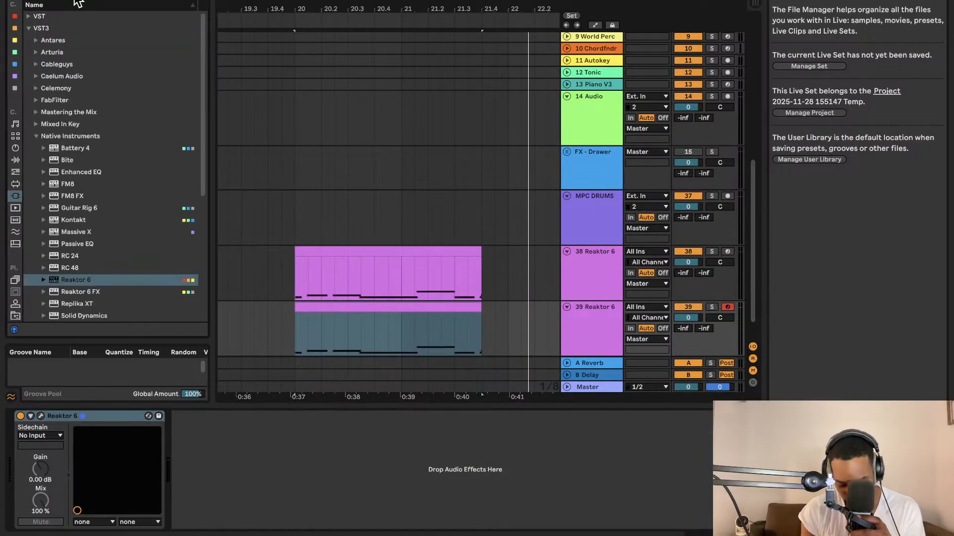
{"action": "type", "text": "keys"}
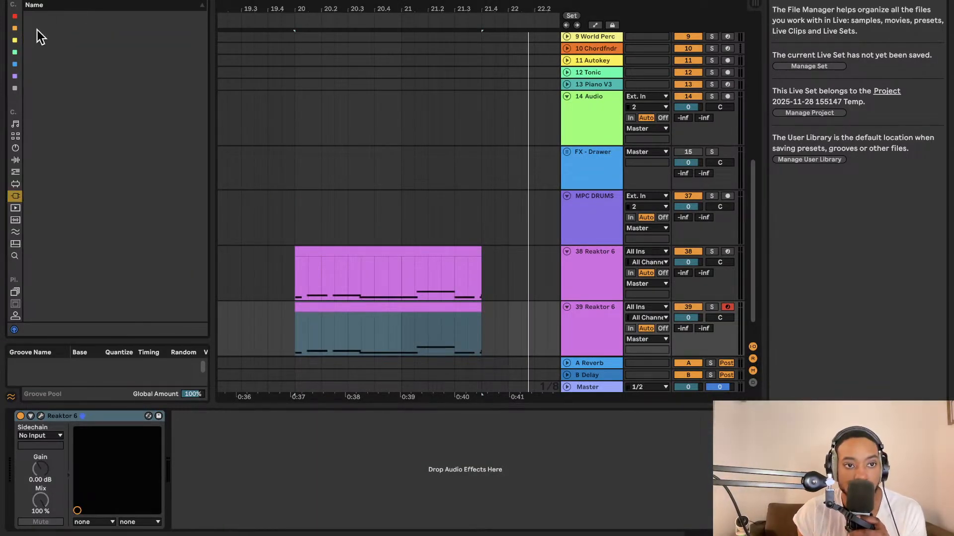
Browse the instrument and MIDI effect categories in the browser and display the audio effects category.
{"action": "left_click", "coordinate": [15, 160]}
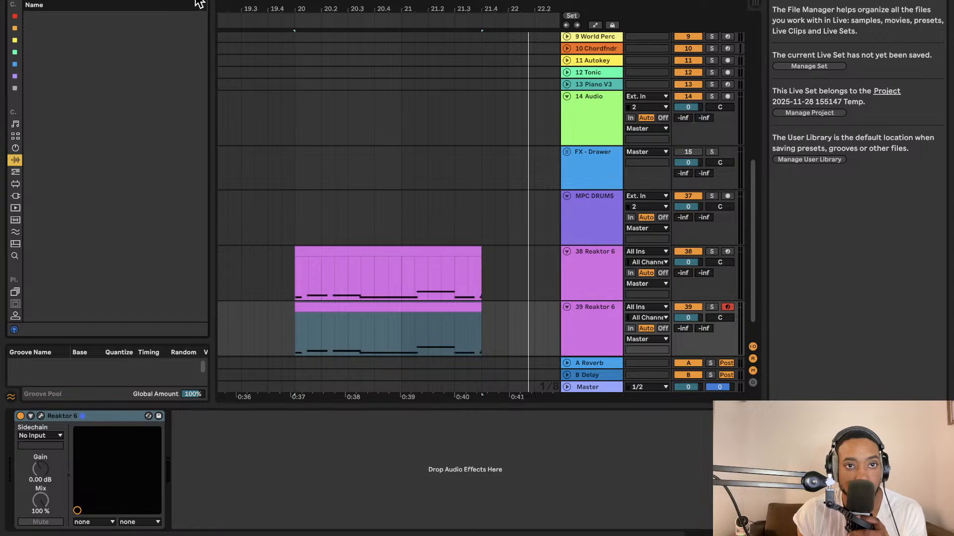
{"action": "left_click", "coordinate": [14, 157]}
{"action": "left_click", "coordinate": [16, 171]}
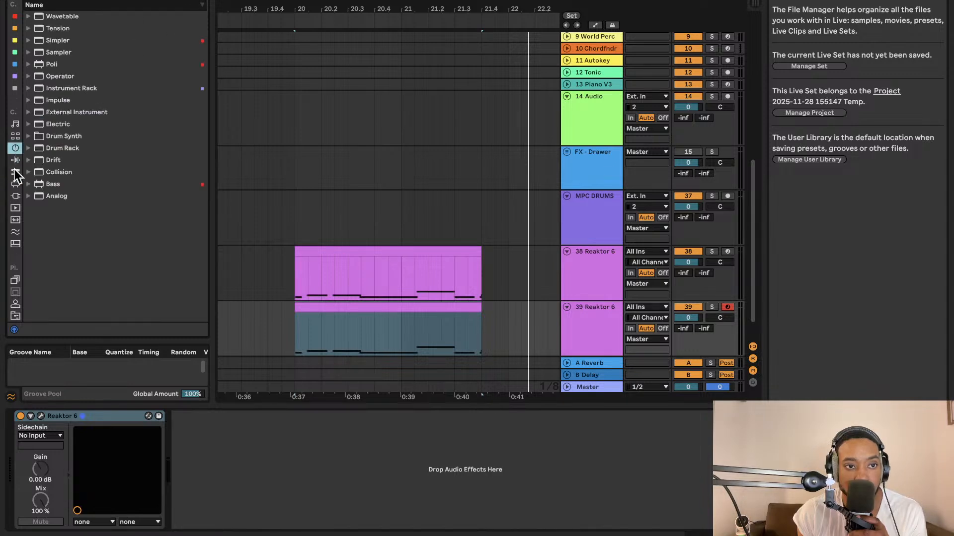
{"action": "left_click", "coordinate": [16, 183]}
{"action": "left_click", "coordinate": [16, 172]}
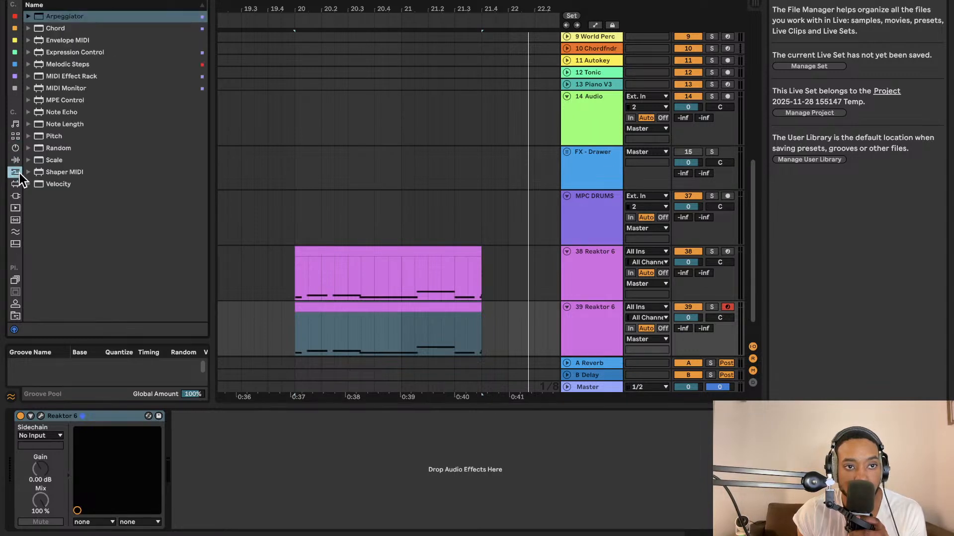
{"action": "left_click", "coordinate": [15, 160]}
{"action": "left_click", "coordinate": [15, 148]}
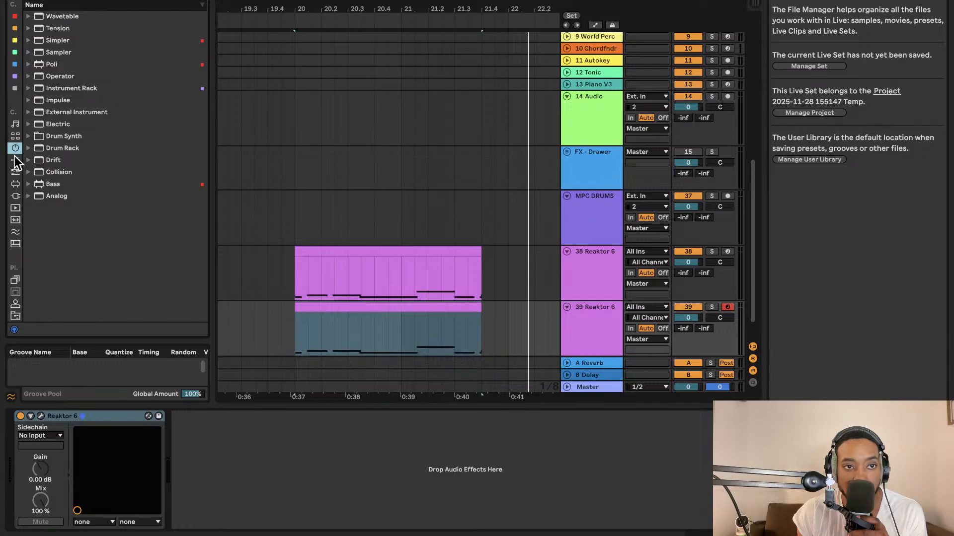
{"action": "left_click", "coordinate": [15, 160]}
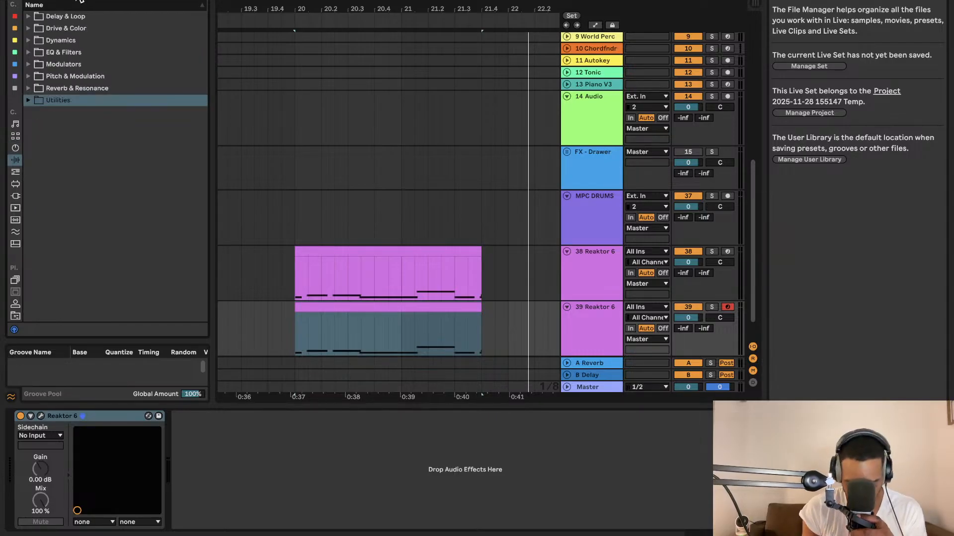
Search the audio effects for the chorus device and add Chorus-Ensemble after Reaktor 6 on the 39 Reaktor 6 track.
{"action": "type", "text": "s"}
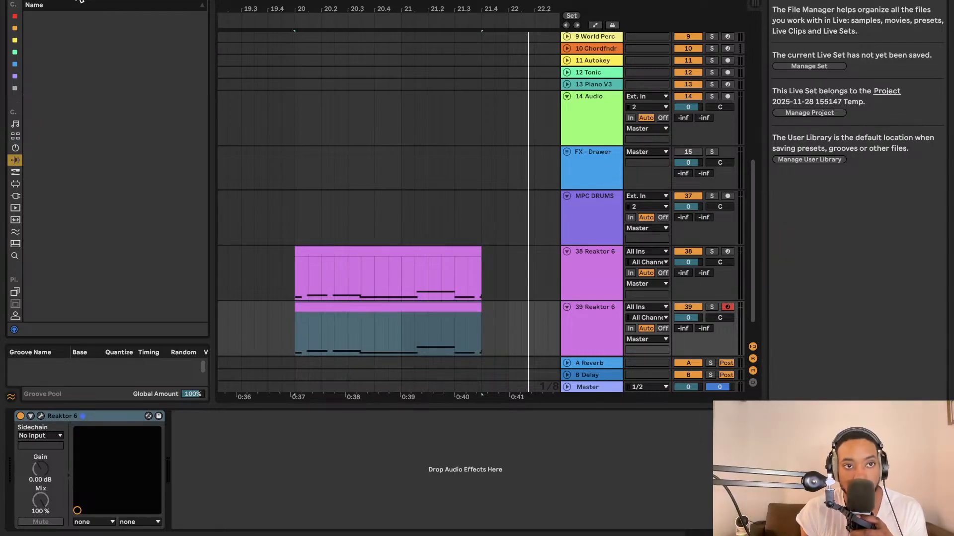
{"action": "key", "text": "Escape"}
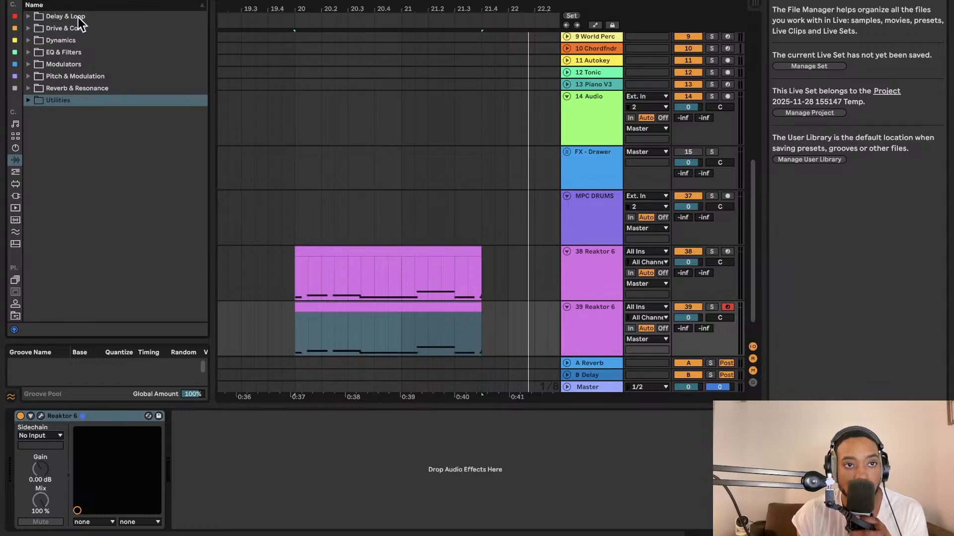
{"action": "type", "text": "ech"}
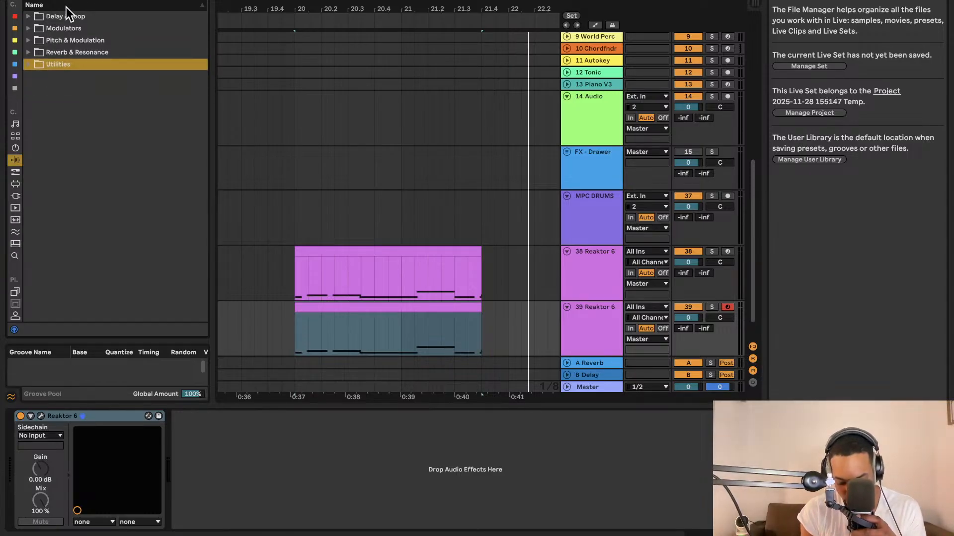
{"action": "left_click", "coordinate": [29, 40]}
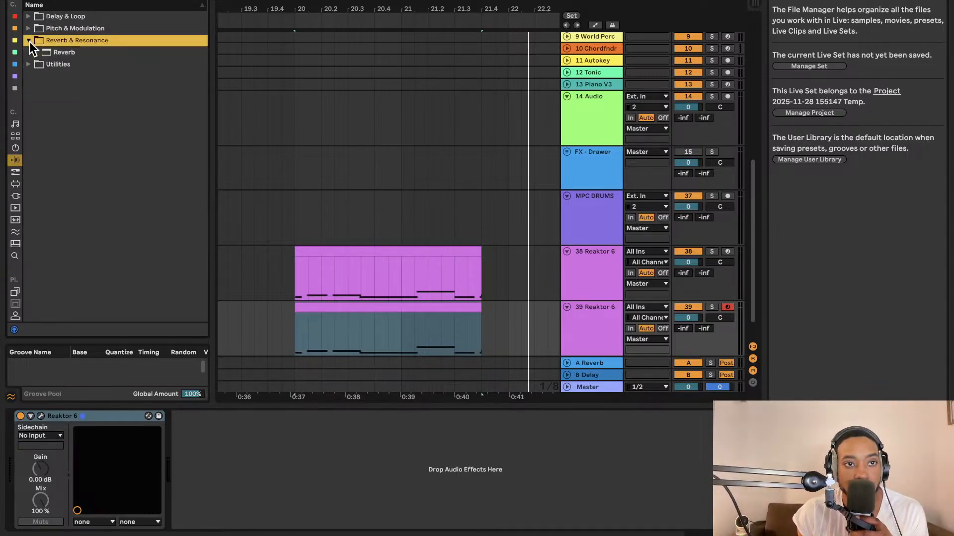
{"action": "left_click", "coordinate": [34, 52]}
{"action": "left_click", "coordinate": [28, 41]}
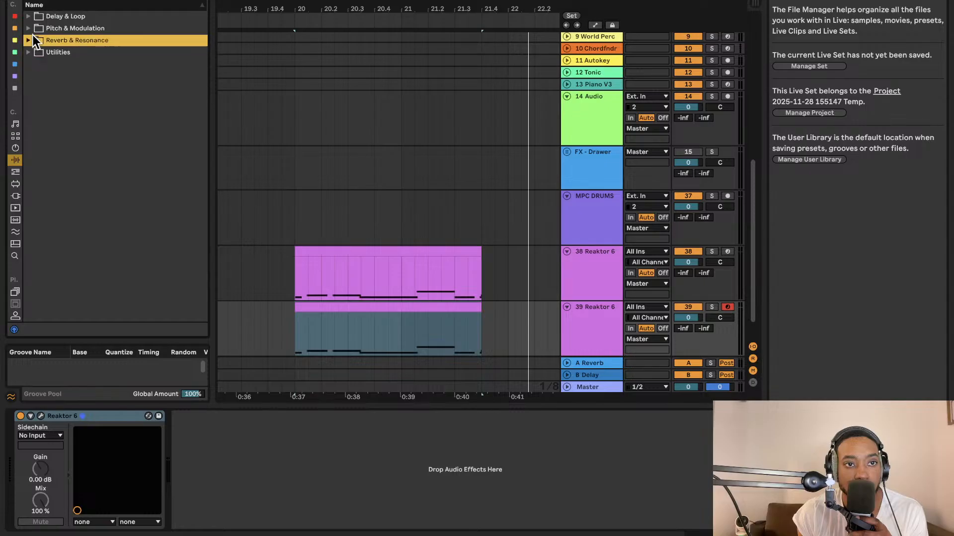
{"action": "left_click", "coordinate": [29, 29]}
{"action": "left_click_drag", "start_coordinate": [47, 40], "coordinate": [225, 424]}
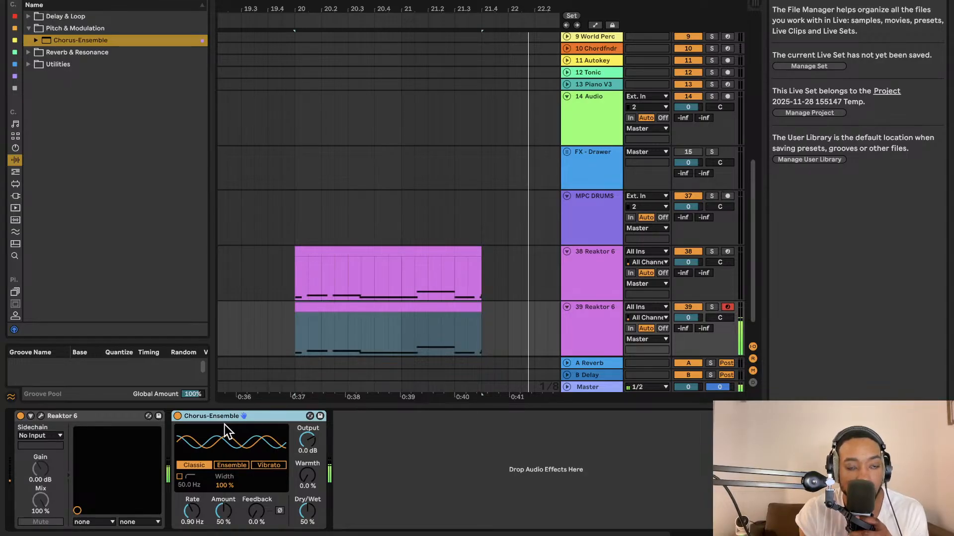
Reopen the Reaktor 6 patch window, enlarge the structure view and look over the available Blocks folders.
{"action": "left_click", "coordinate": [41, 416]}
{"action": "left_click_drag", "start_coordinate": [294, 269], "coordinate": [304, 224]}
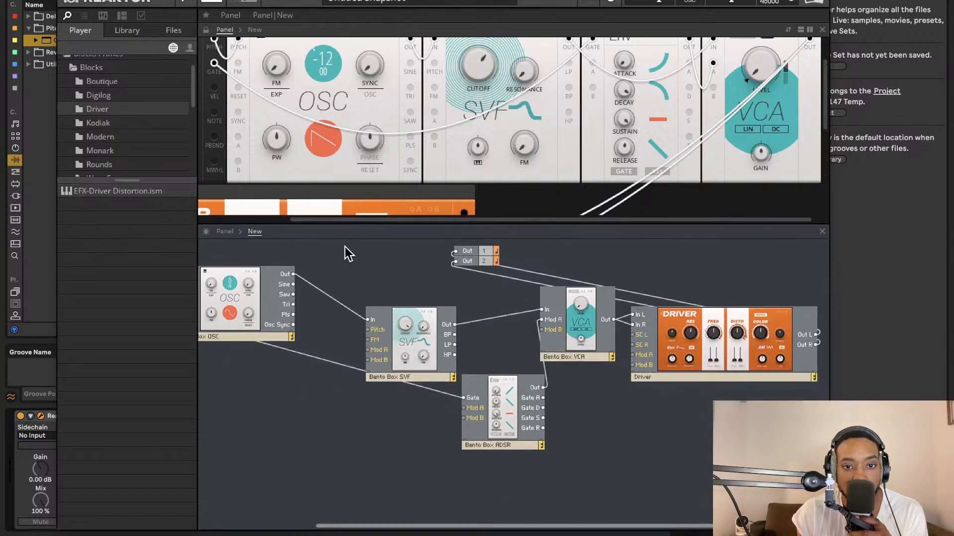
{"action": "scroll", "coordinate": [345, 248], "scroll_direction": "left", "scroll_amount": 3}
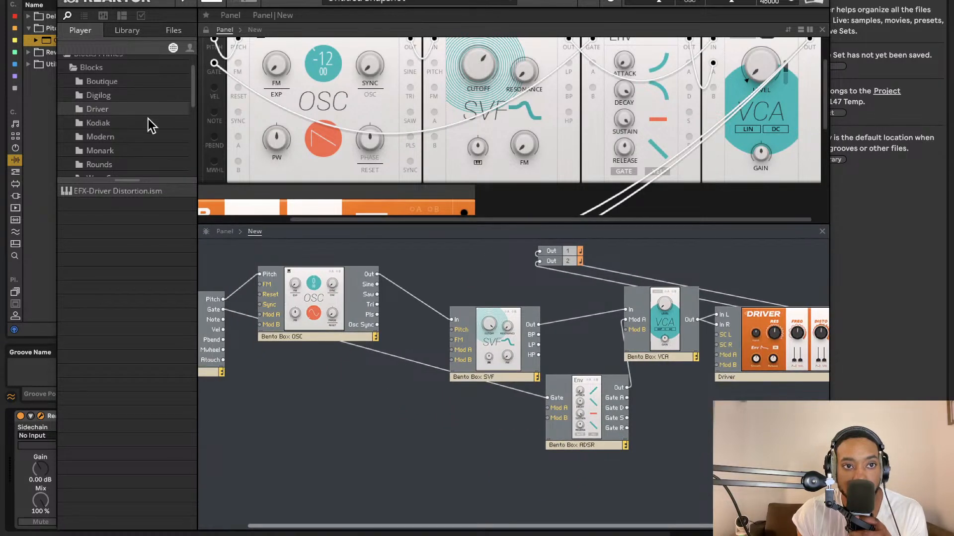
{"action": "scroll", "coordinate": [148, 115], "scroll_direction": "up", "scroll_amount": 2}
{"action": "scroll", "coordinate": [142, 113], "scroll_direction": "down", "scroll_amount": 2}
{"action": "scroll", "coordinate": [137, 114], "scroll_direction": "down", "scroll_amount": 2}
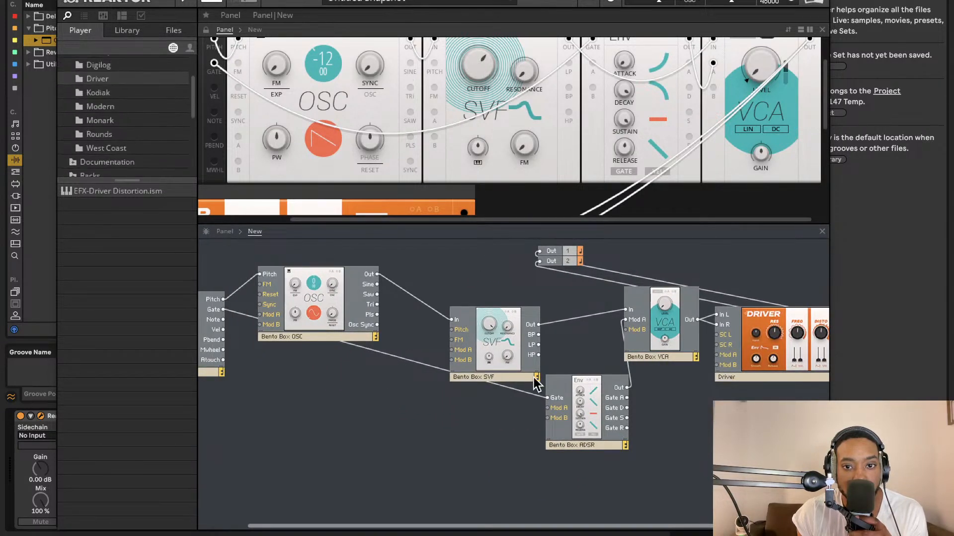
Duplicate the Bento Box ADSR block, place the copy below the Bento Box OSC and wire its output to the oscillator's Mod A input.
{"action": "left_click", "coordinate": [560, 393]}
{"action": "right_click", "coordinate": [556, 393]}
{"action": "left_click", "coordinate": [589, 455]}
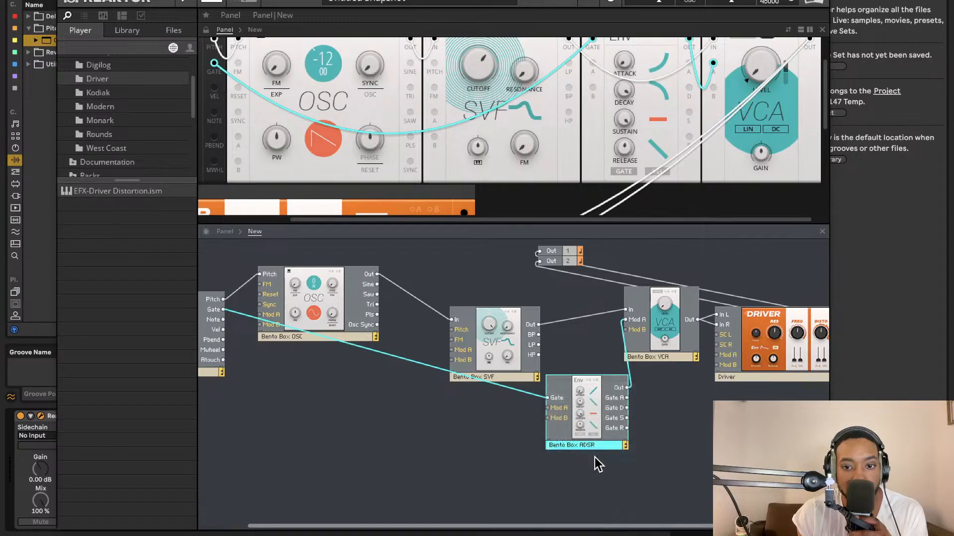
{"action": "left_click_drag", "start_coordinate": [596, 461], "coordinate": [300, 463]}
{"action": "left_click_drag", "start_coordinate": [336, 415], "coordinate": [269, 316]}
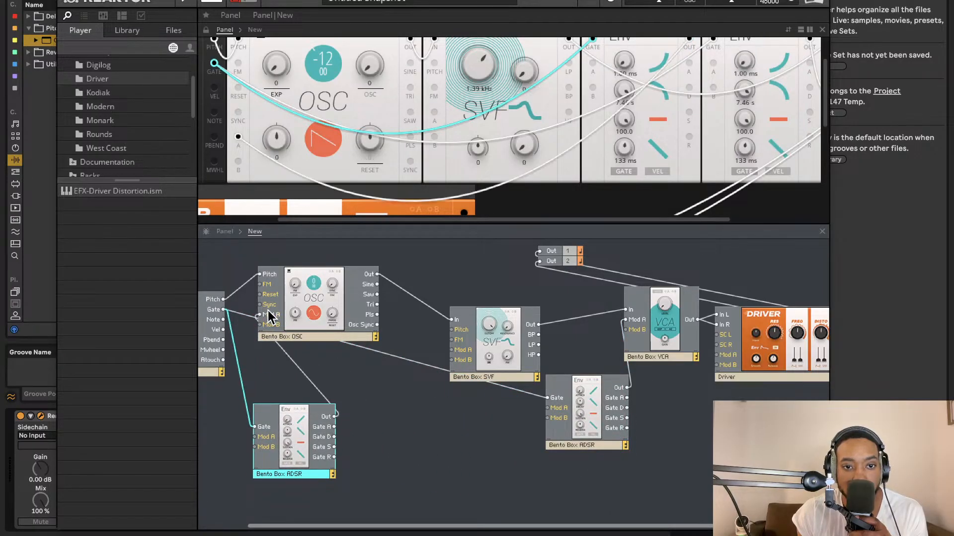
Rename the duplicated Bento Box ADSR block as PITCH ADSR.
{"action": "double_click", "coordinate": [297, 474]}
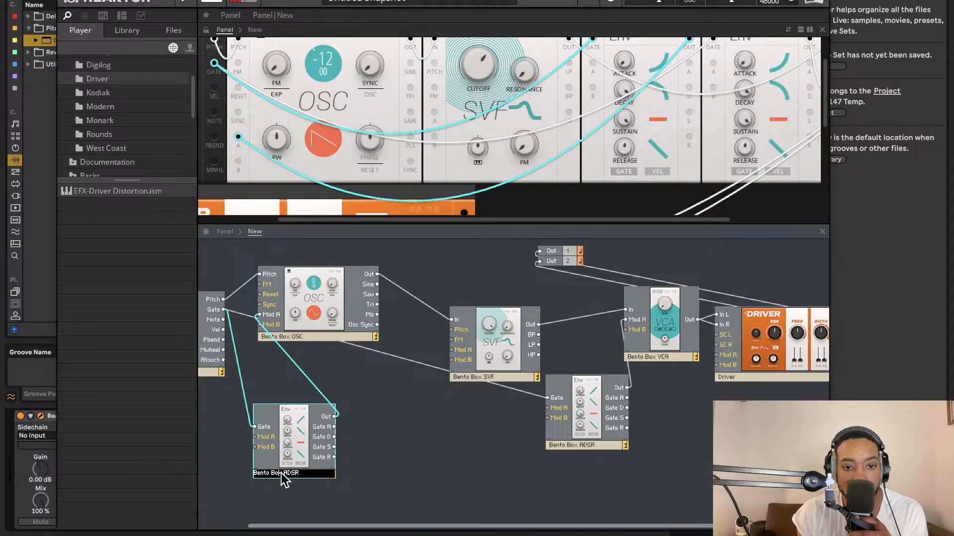
{"action": "left_click_drag", "start_coordinate": [283, 480], "coordinate": [218, 473]}
{"action": "type", "text": "Pi"}
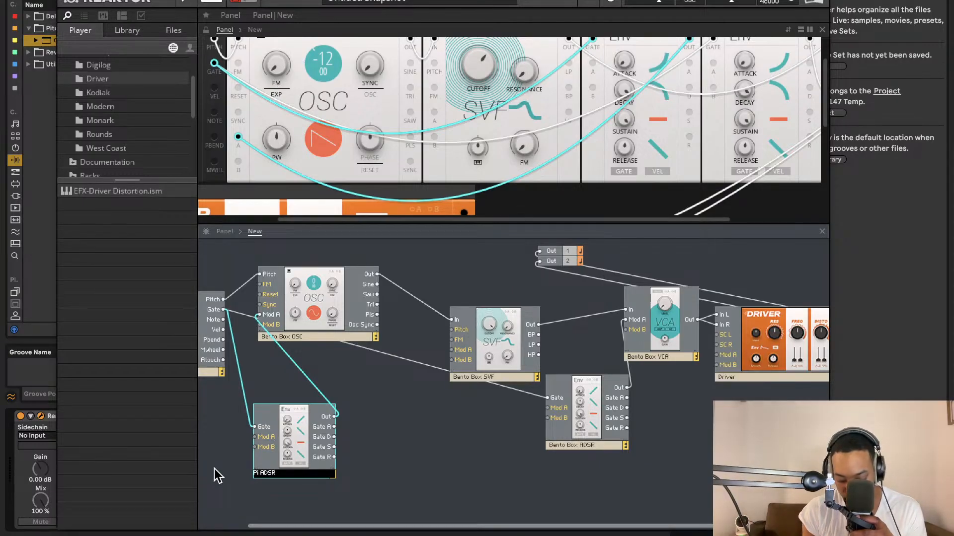
{"action": "key", "text": "BackSpace"}
{"action": "key", "text": "BackSpace"}
{"action": "key", "text": "BackSpace"}
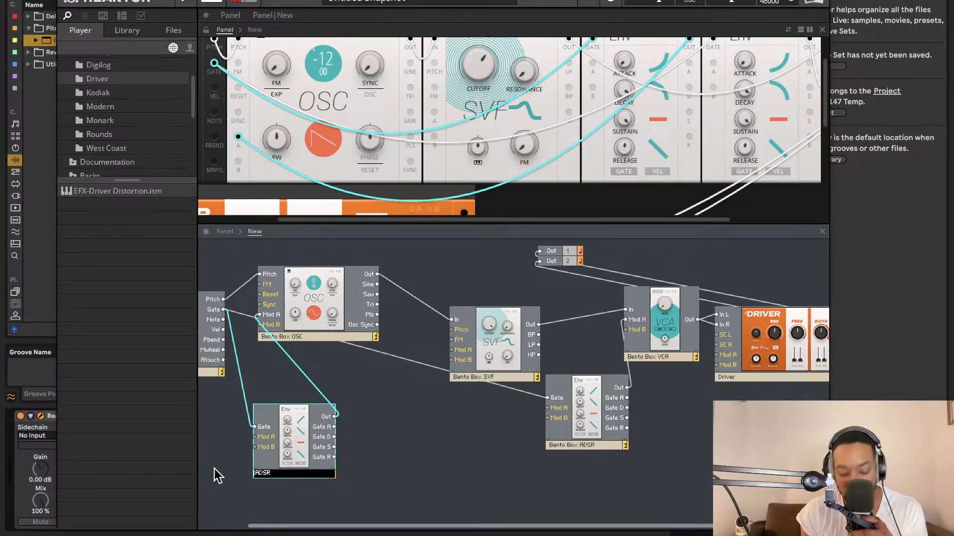
{"action": "type", "text": "pi"}
{"action": "key", "text": "BackSpace"}
{"action": "key", "text": "BackSpace"}
{"action": "key", "text": "BackSpace"}
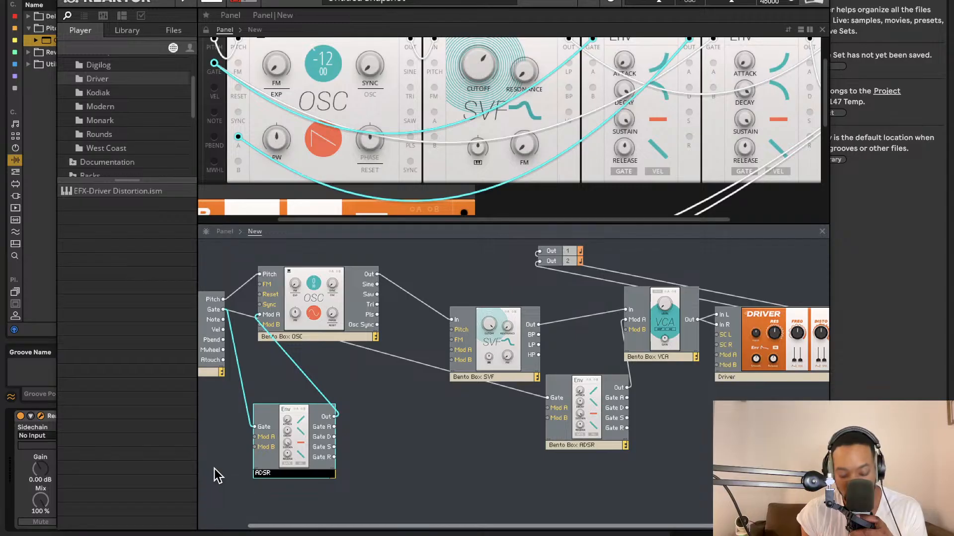
{"action": "type", "text": "pitch"}
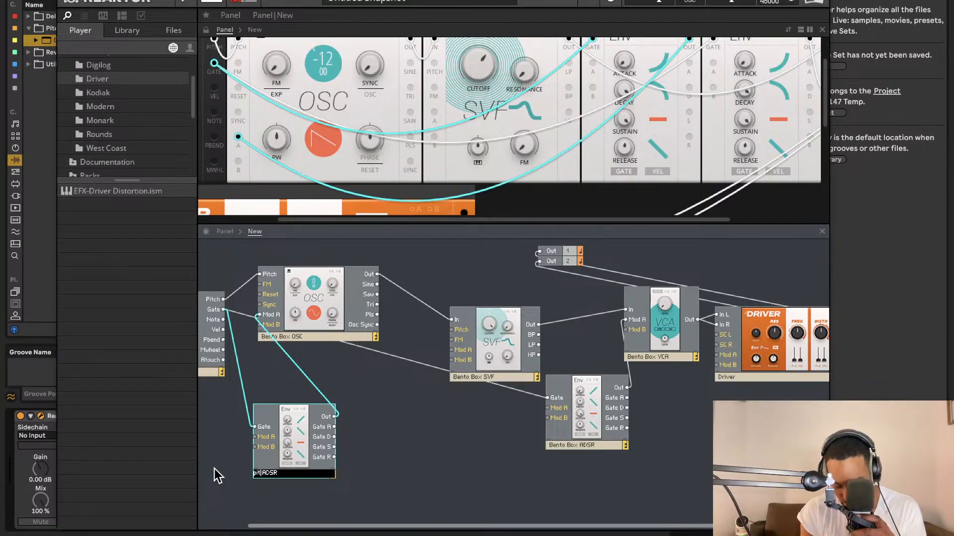
{"action": "key", "text": "BackSpace"}
{"action": "key", "text": "BackSpace"}
{"action": "key", "text": "BackSpace"}
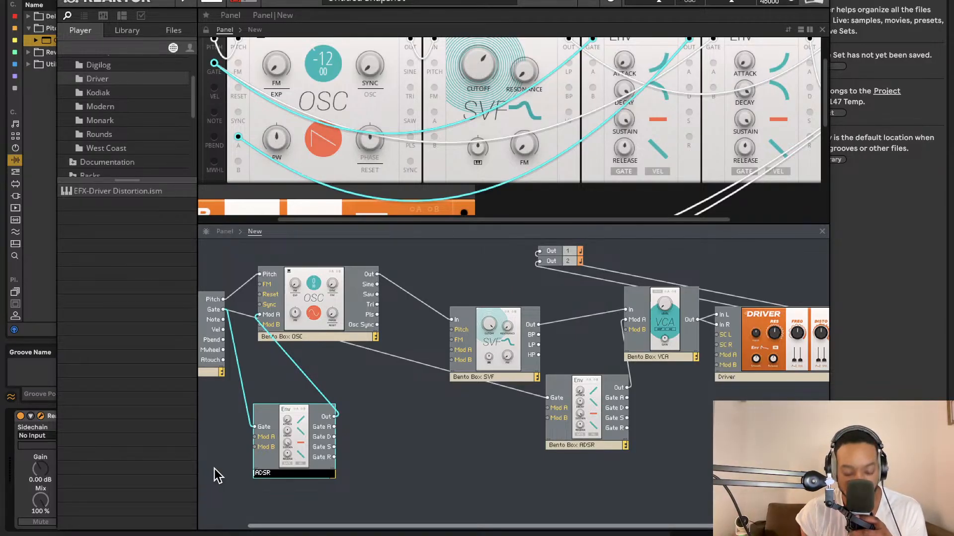
{"action": "key", "text": "Caps_Lock"}
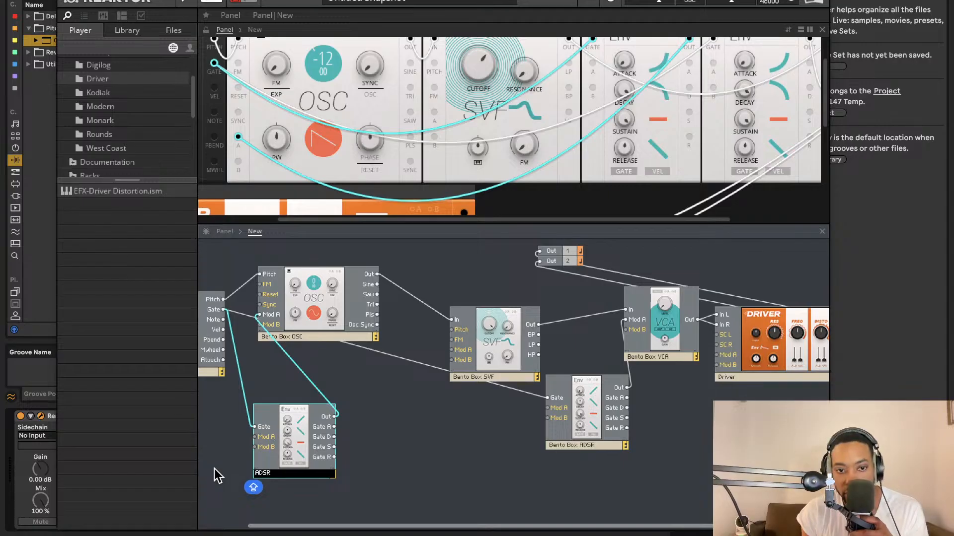
{"action": "type", "text": "PI"}
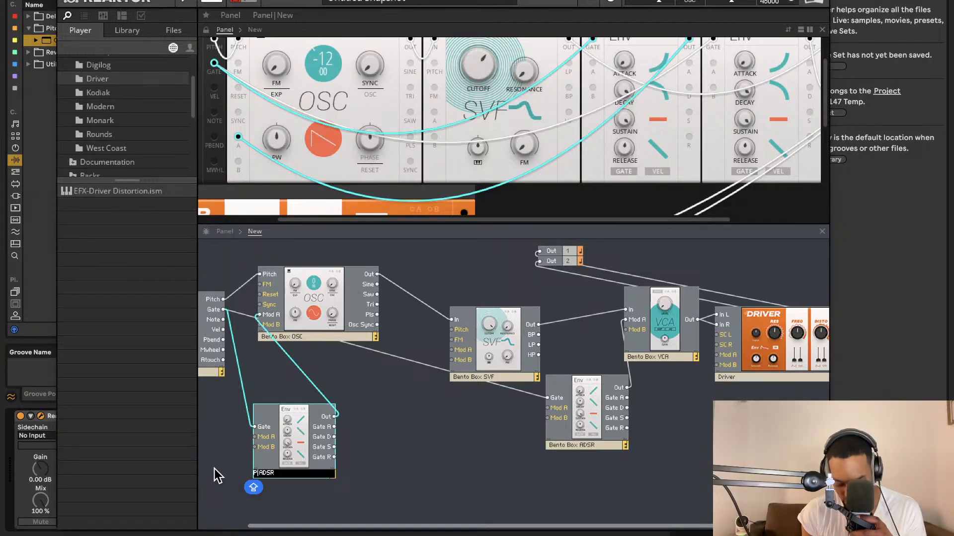
{"action": "type", "text": "TCH"}
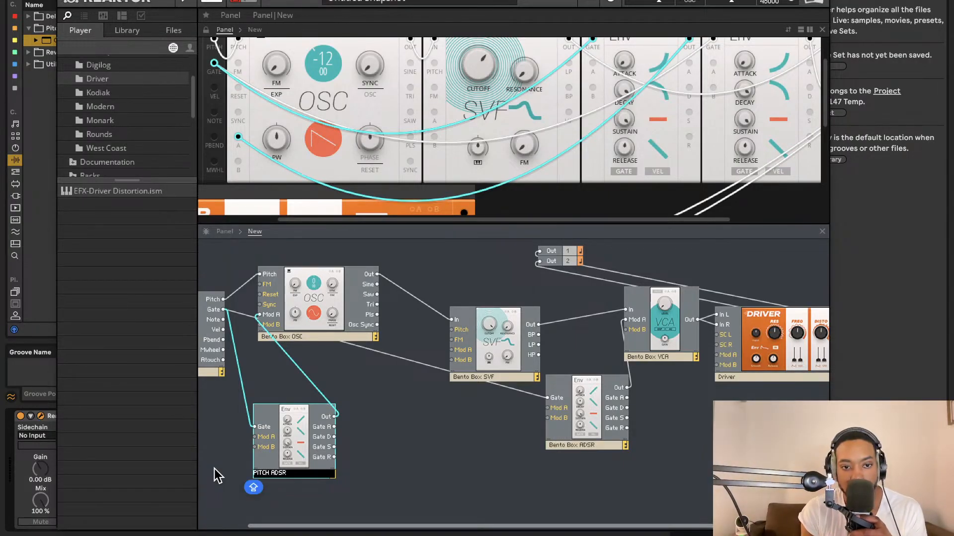
{"action": "key", "text": "Return"}
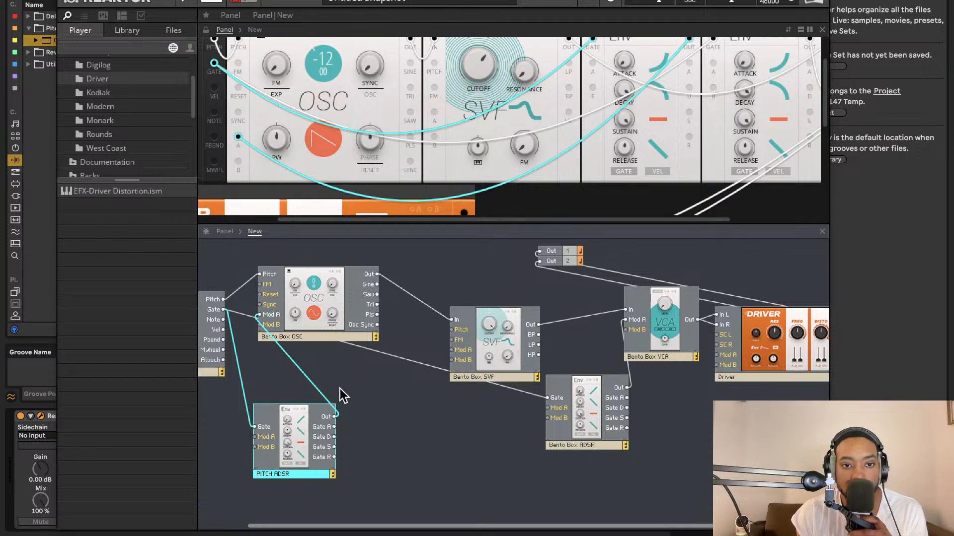
Delete the gate wire feeding the PITCH ADSR block and reposition the block below the Bento Box OSC.
{"action": "left_click_drag", "start_coordinate": [306, 437], "coordinate": [299, 432]}
{"action": "left_click", "coordinate": [241, 368]}
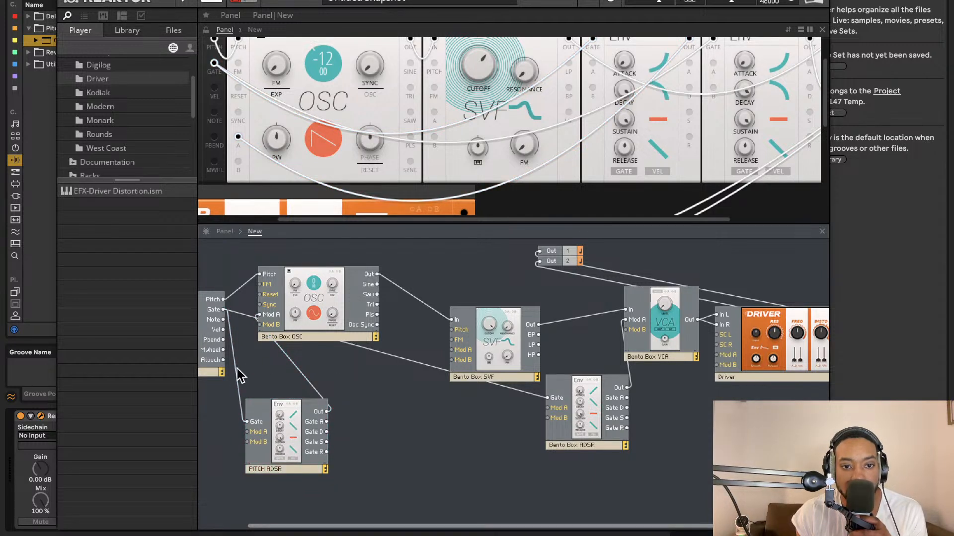
{"action": "key", "text": "Delete"}
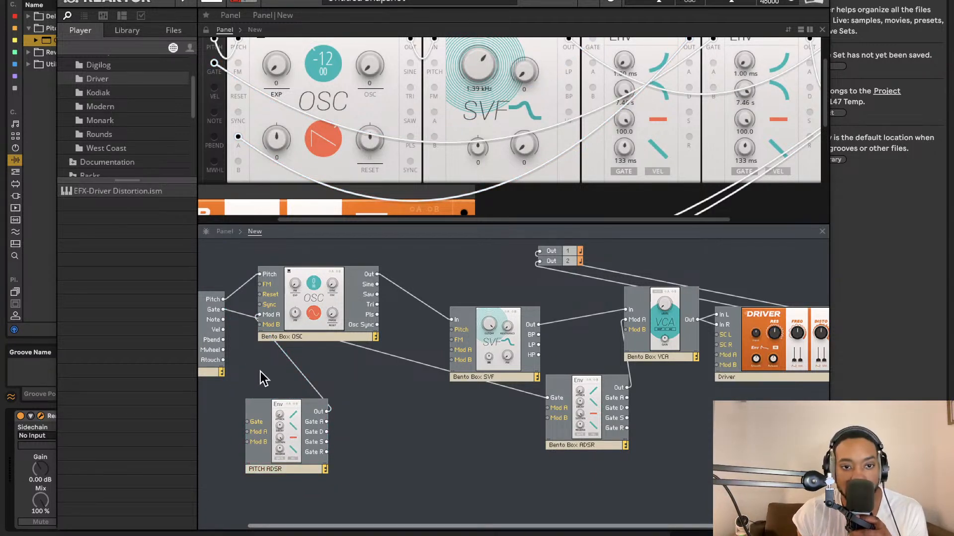
{"action": "left_click_drag", "start_coordinate": [296, 415], "coordinate": [267, 410]}
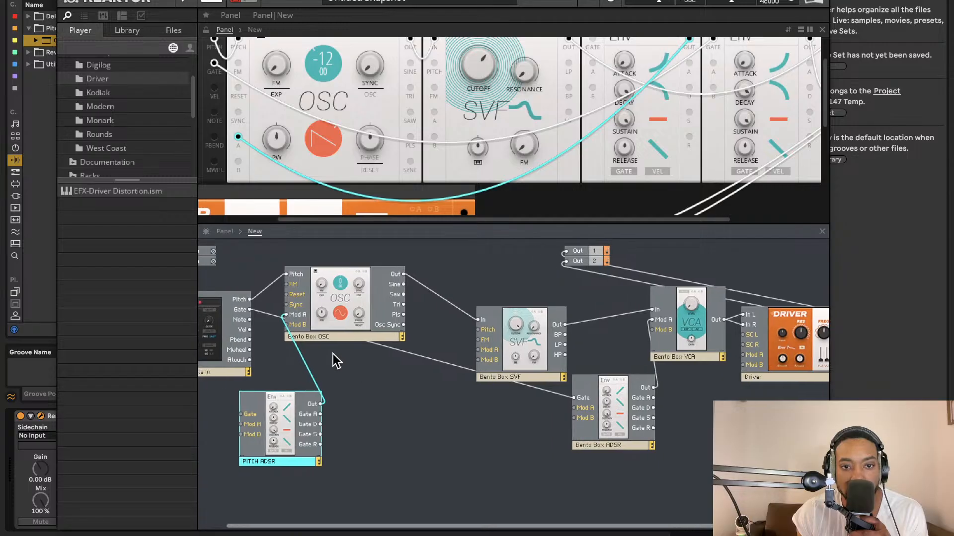
Enlarge the panel view, select modulation slot A on the Bento Box OSC and raise its modulation amount for the oscillator's pitch.
{"action": "left_click_drag", "start_coordinate": [452, 222], "coordinate": [459, 363]}
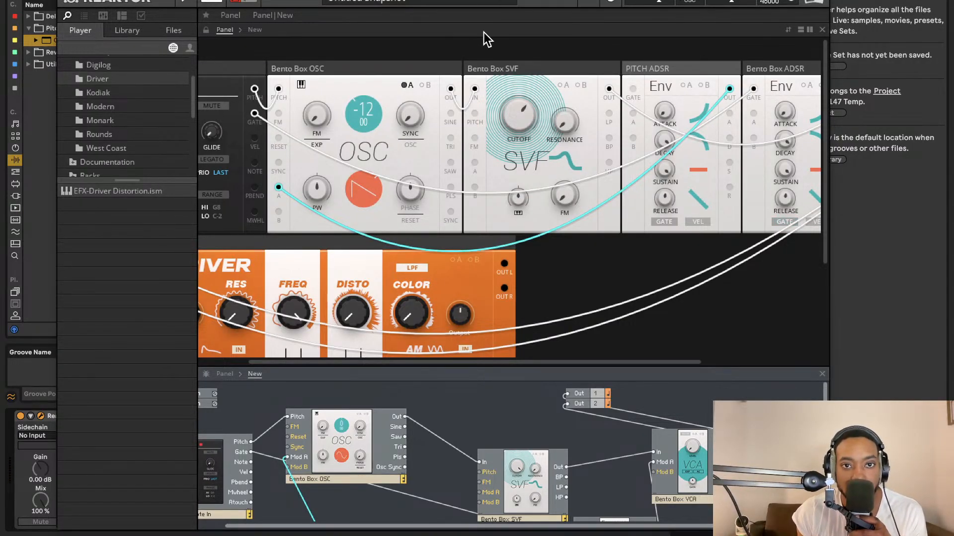
{"action": "left_click", "coordinate": [404, 88]}
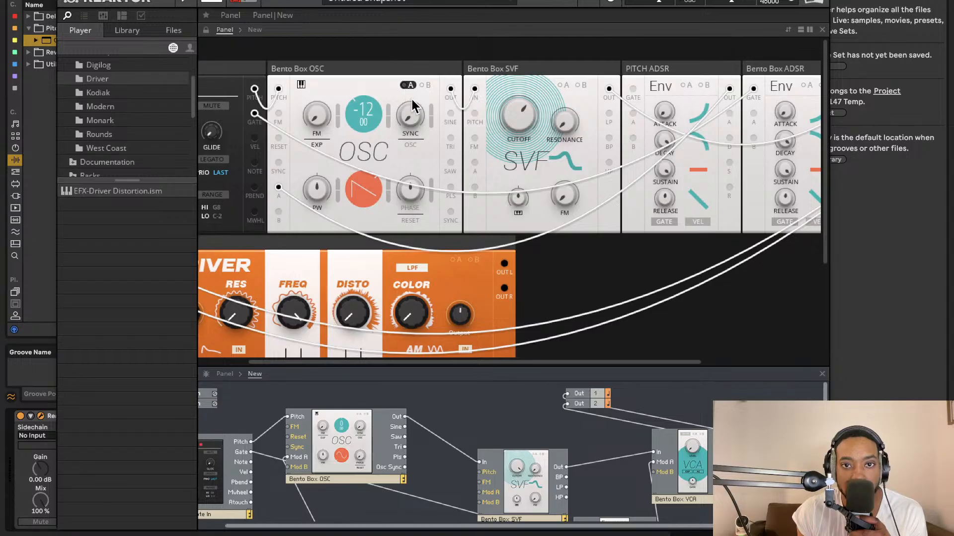
{"action": "left_click_drag", "start_coordinate": [388, 113], "coordinate": [389, 102]}
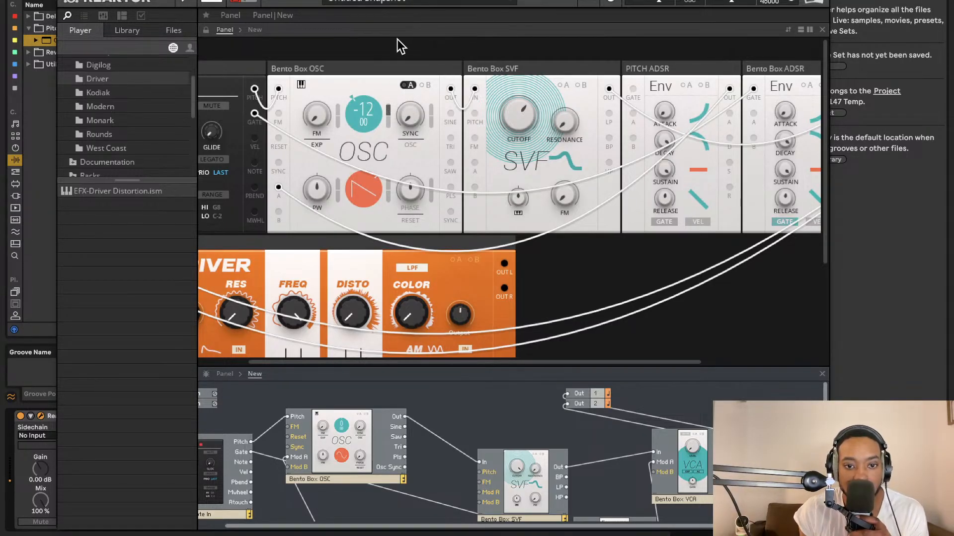
Wire the Note In block's Gate output to the PITCH ADSR's Gate input and check the oscillator's pitch modulation.
{"action": "scroll", "coordinate": [425, 477], "scroll_direction": "down", "scroll_amount": 4}
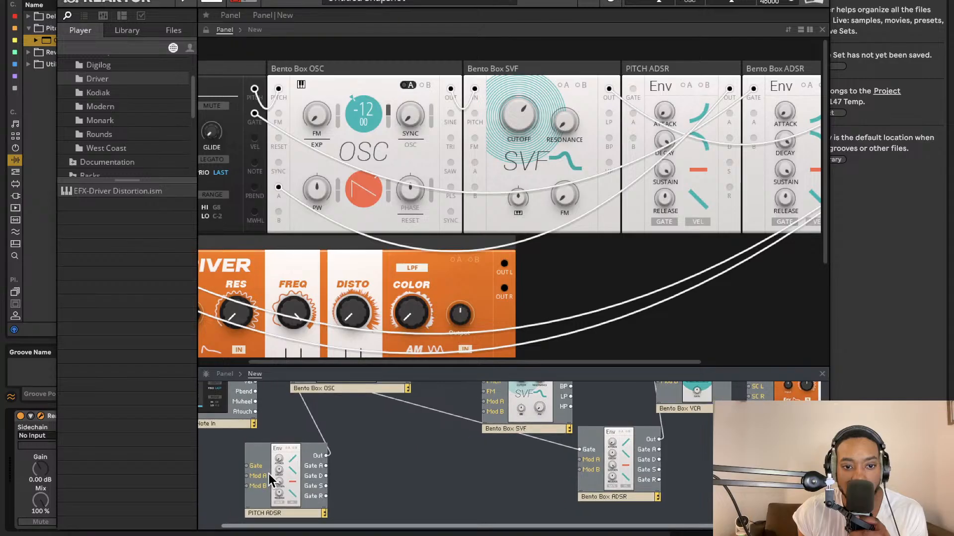
{"action": "scroll", "coordinate": [269, 473], "scroll_direction": "up", "scroll_amount": 3}
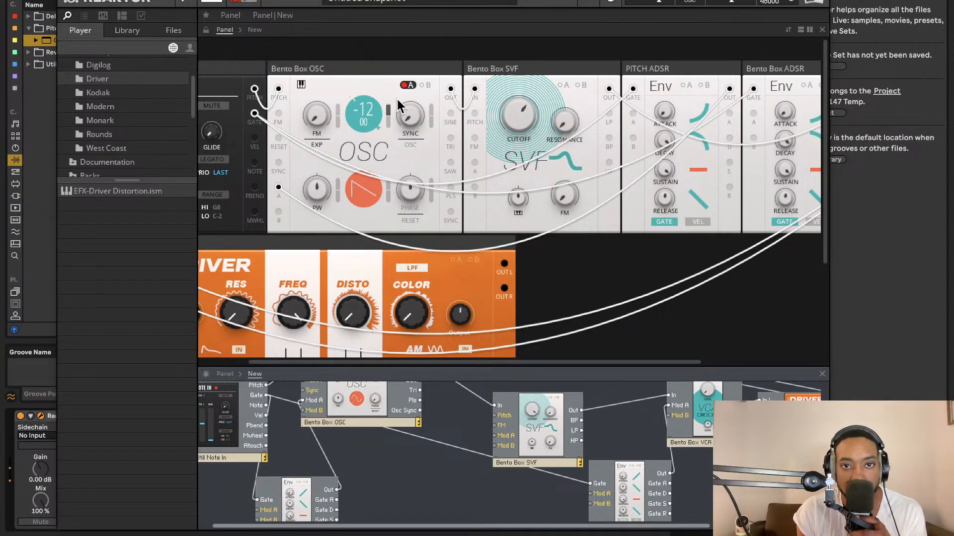
{"action": "scroll", "coordinate": [382, 117], "scroll_direction": "right", "scroll_amount": 2}
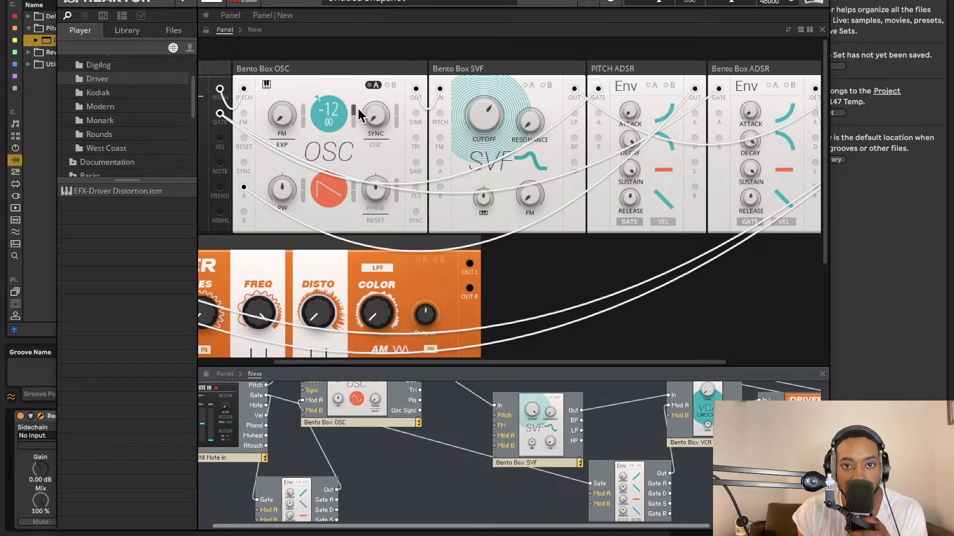
{"action": "scroll", "coordinate": [355, 114], "scroll_direction": "down", "scroll_amount": 1}
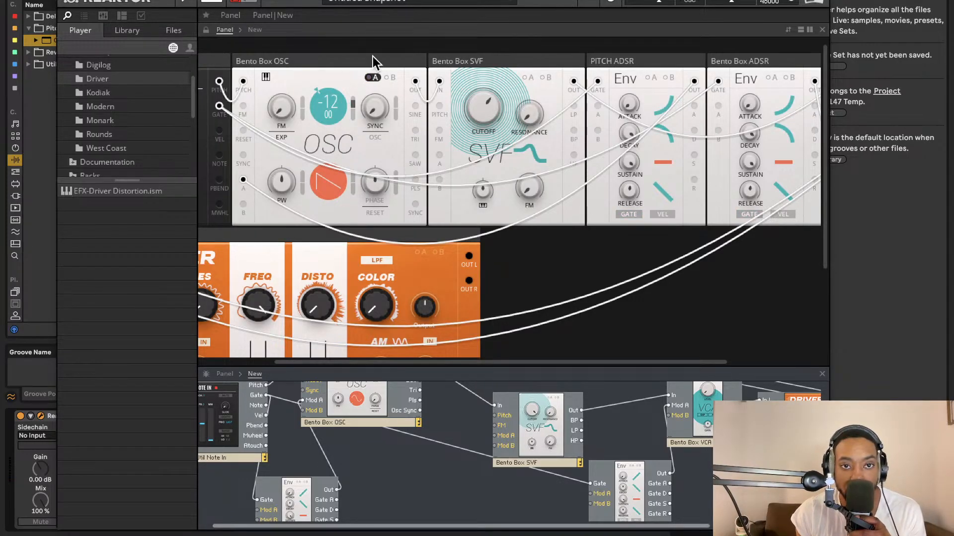
Start saving the ensemble under a new name in the Racks folder and clear the suggested file name.
{"action": "left_click", "coordinate": [180, 5]}
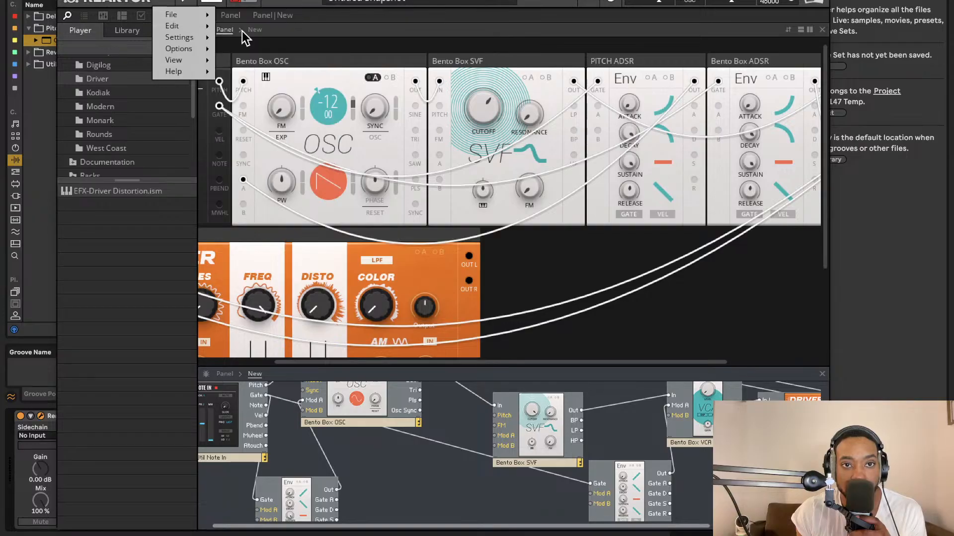
{"action": "mouse_move", "coordinate": [176, 14]}
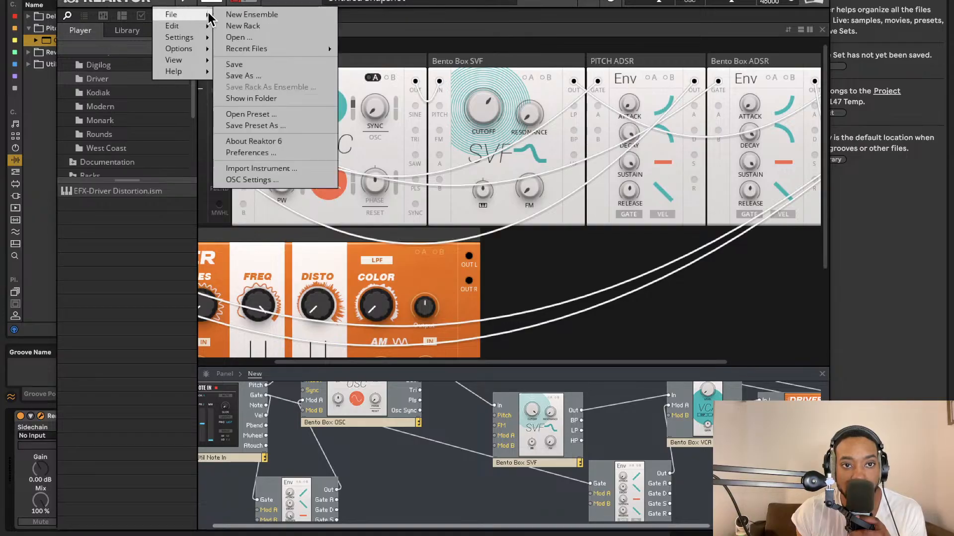
{"action": "left_click", "coordinate": [257, 75]}
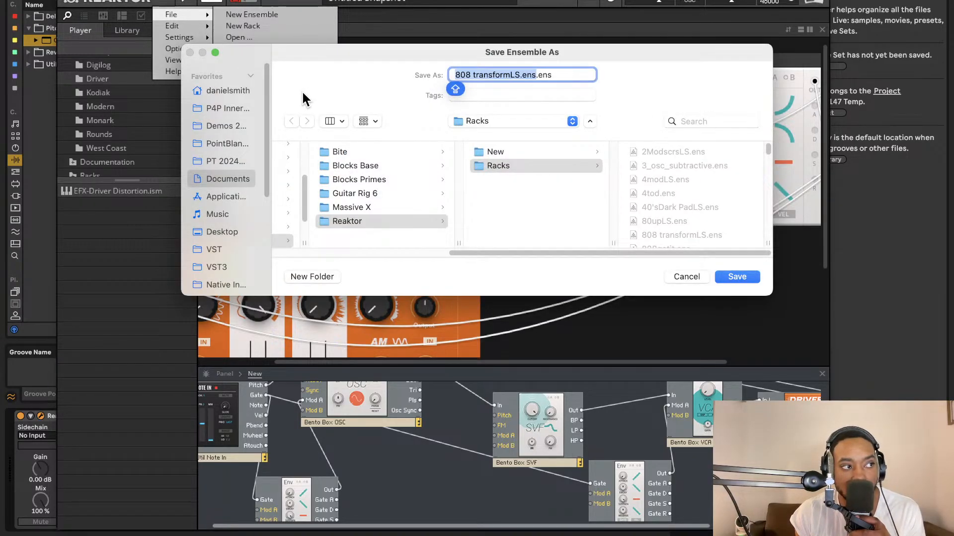
{"action": "key", "text": "BackSpace"}
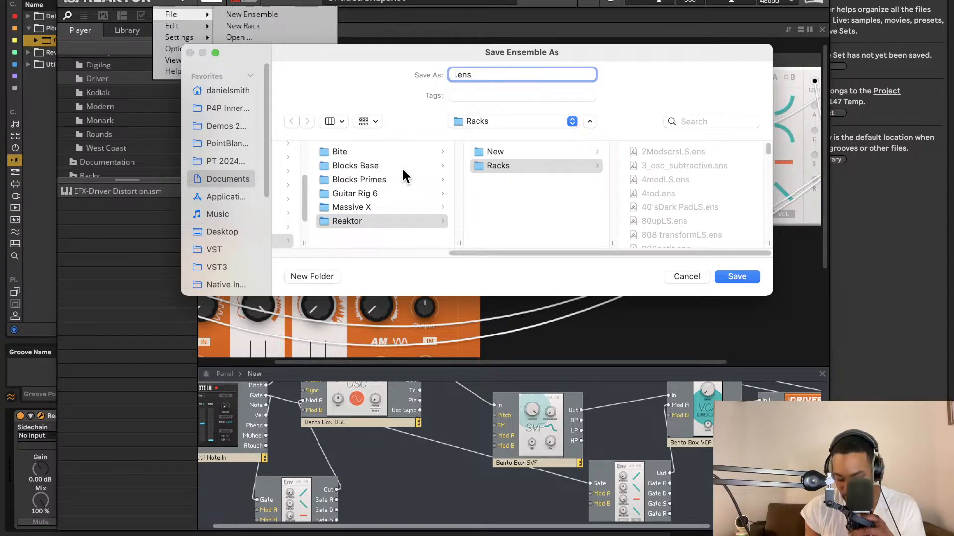
{"action": "type", "text": "DISTORT"}
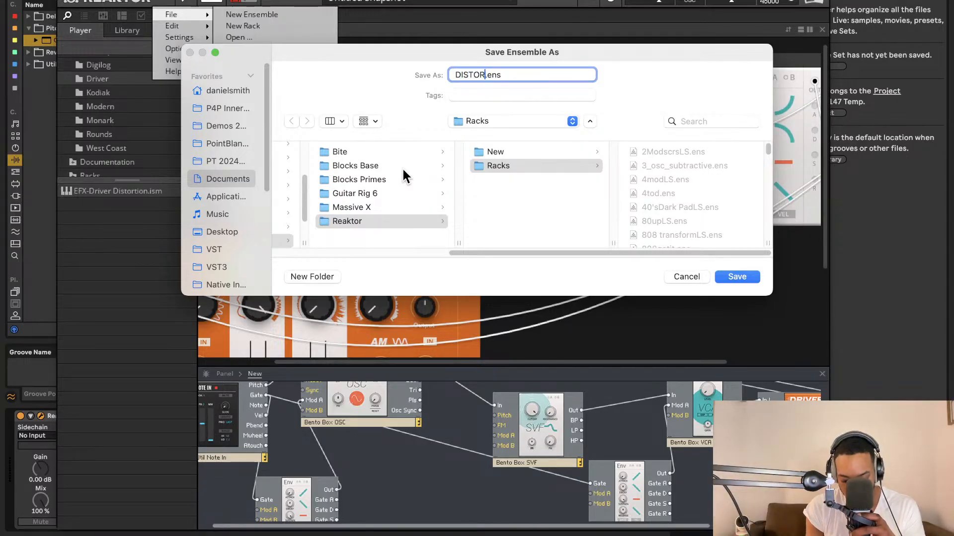
{"action": "type", "text": "ED MIRROR"}
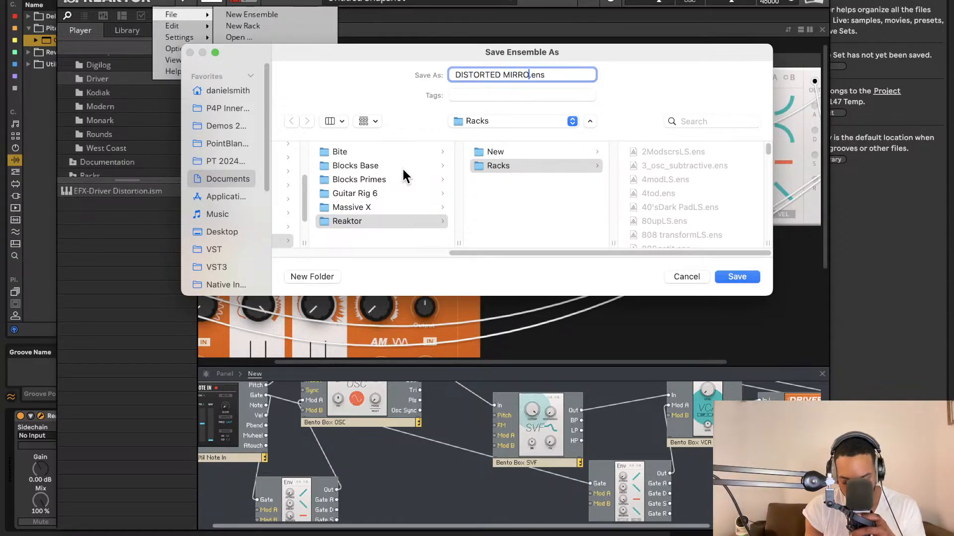
{"action": "type", "text": "LEAD"}
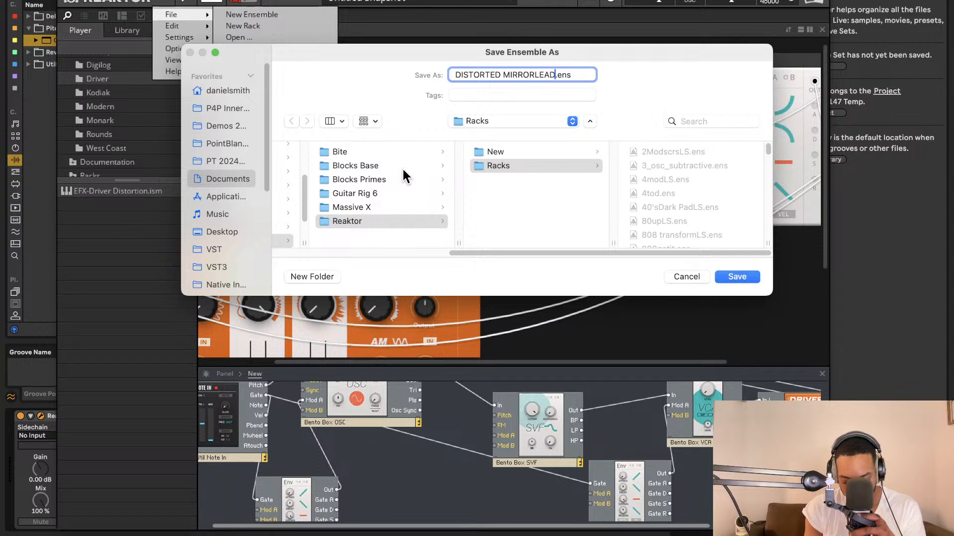
{"action": "type", "text": "LS"}
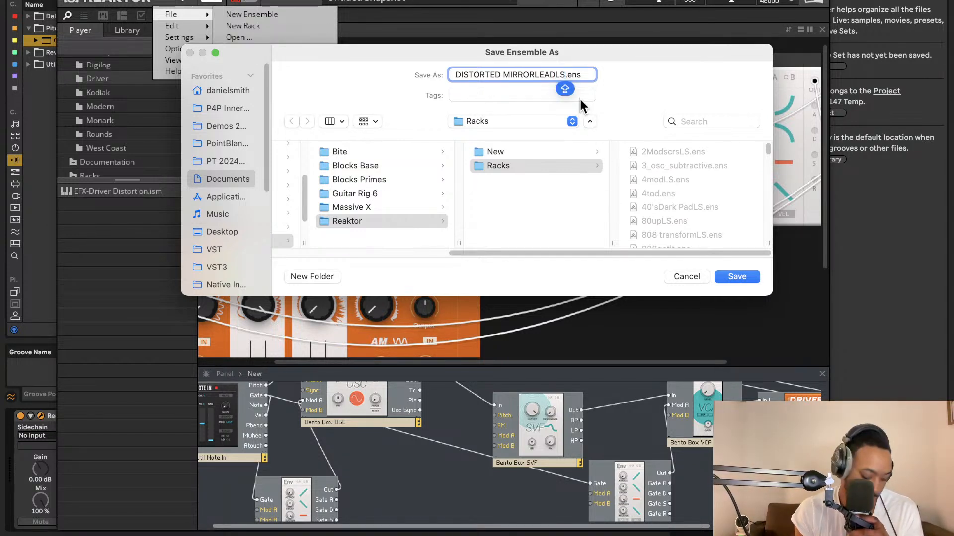
{"action": "key", "text": "Caps_Lock"}
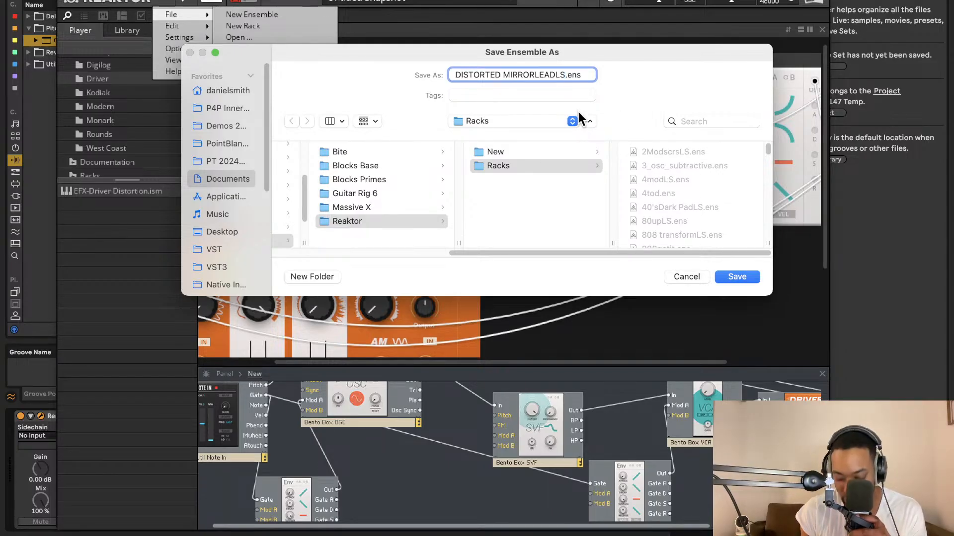
{"action": "key", "text": "BackSpace"}
{"action": "key", "text": "BackSpace"}
{"action": "key", "text": "BackSpace"}
{"action": "key", "text": "BackSpace"}
{"action": "key", "text": "BackSpace"}
{"action": "key", "text": "BackSpace"}
{"action": "key", "text": "BackSpace"}
{"action": "key", "text": "BackSpace"}
{"action": "key", "text": "BackSpace"}
{"action": "key", "text": "BackSpace"}
{"action": "key", "text": "BackSpace"}
{"action": "key", "text": "BackSpace"}
{"action": "key", "text": "BackSpace"}
{"action": "key", "text": "BackSpace"}
{"action": "key", "text": "BackSpace"}
{"action": "key", "text": "BackSpace"}
{"action": "key", "text": "BackSpace"}
{"action": "key", "text": "BackSpace"}
{"action": "key", "text": "BackSpace"}
{"action": "key", "text": "BackSpace"}
{"action": "key", "text": "BackSpace"}
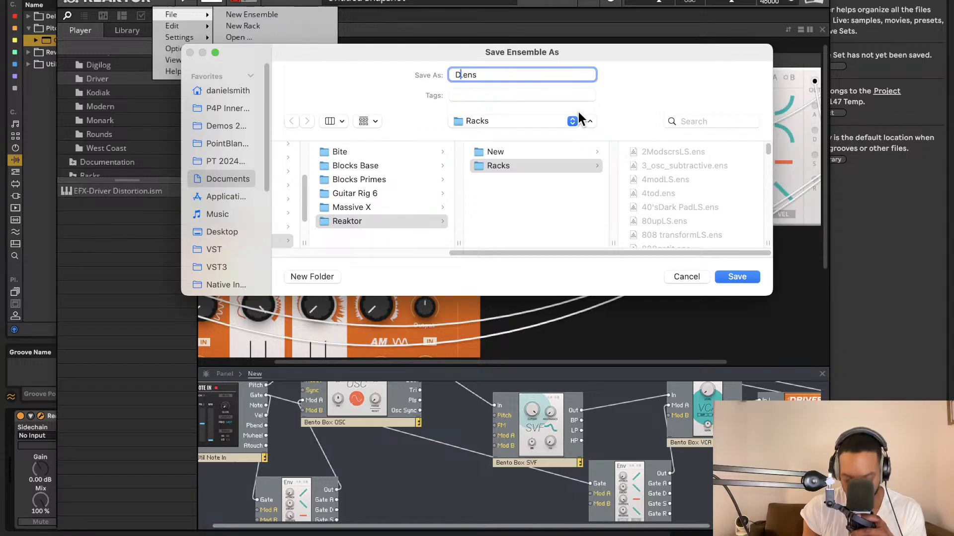
Name the ensemble file "Distort mirror leadLS.ens" and save it in the Racks folder.
{"action": "type", "text": "isto"}
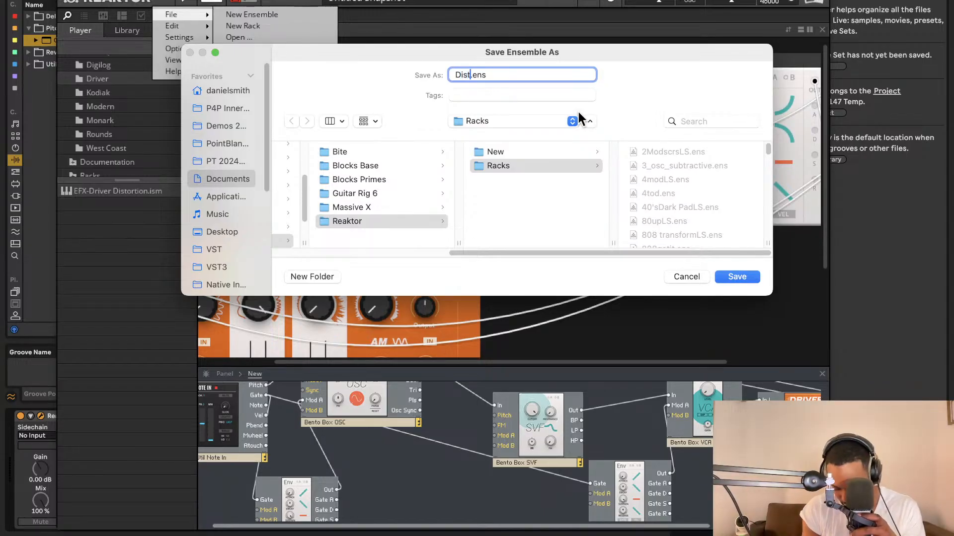
{"action": "type", "text": "rt mirror "}
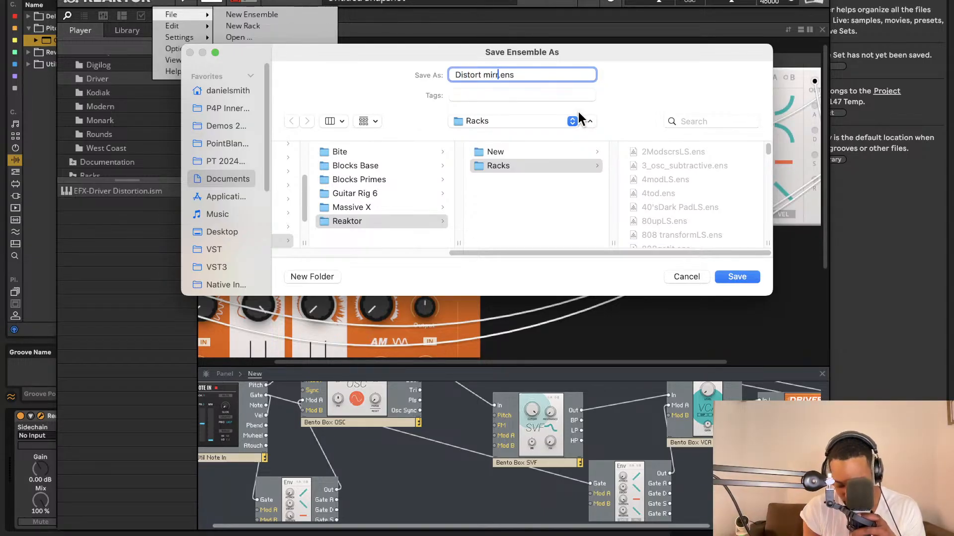
{"action": "type", "text": "leadL"}
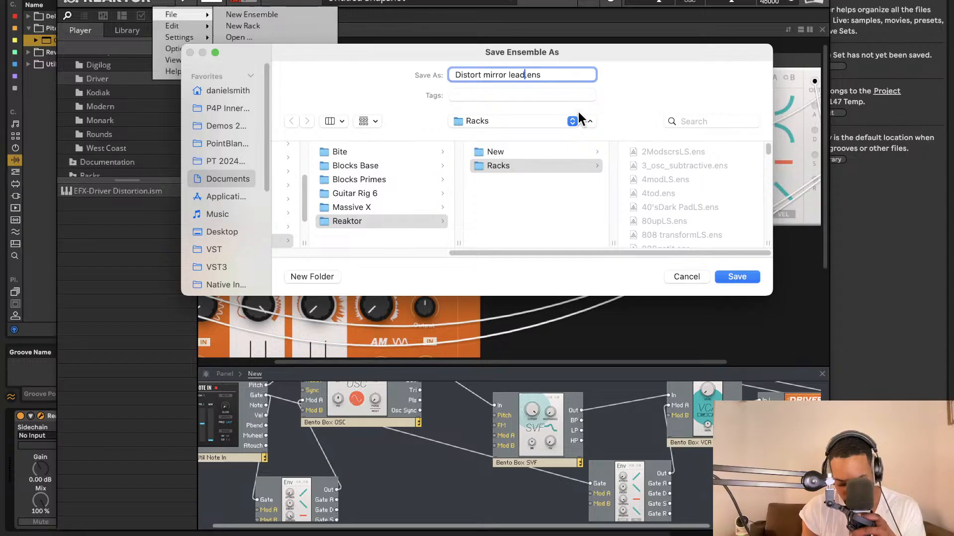
{"action": "type", "text": "S"}
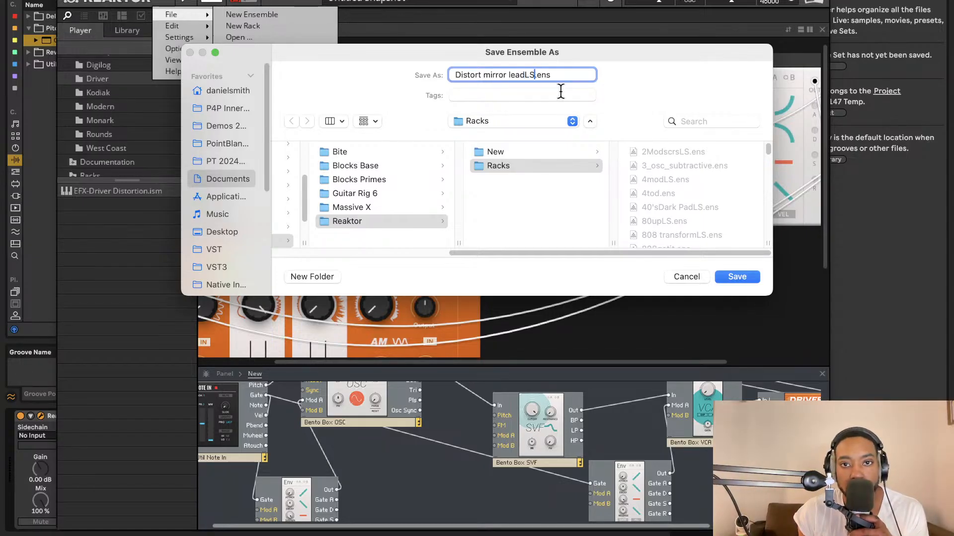
{"action": "left_click", "coordinate": [728, 277]}
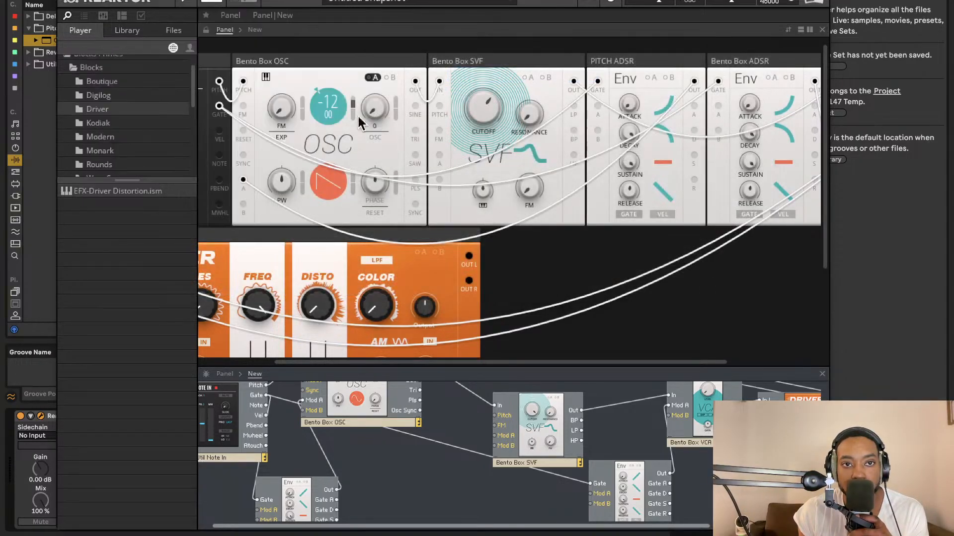
Close the Reaktor window, audition the two Reaktor 6 tracks by arming each in turn, and leave both disarmed.
{"action": "left_click", "coordinate": [66, 1]}
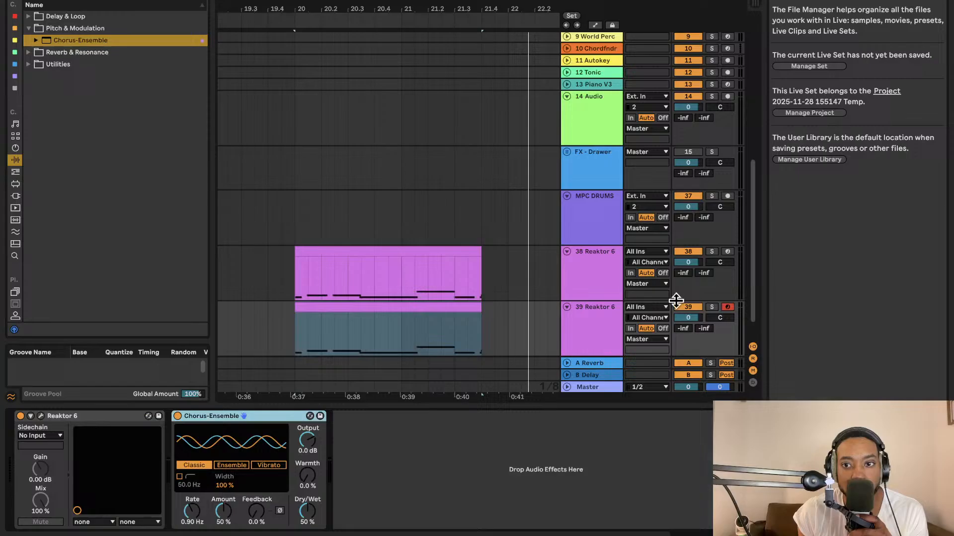
{"action": "left_click", "coordinate": [727, 307]}
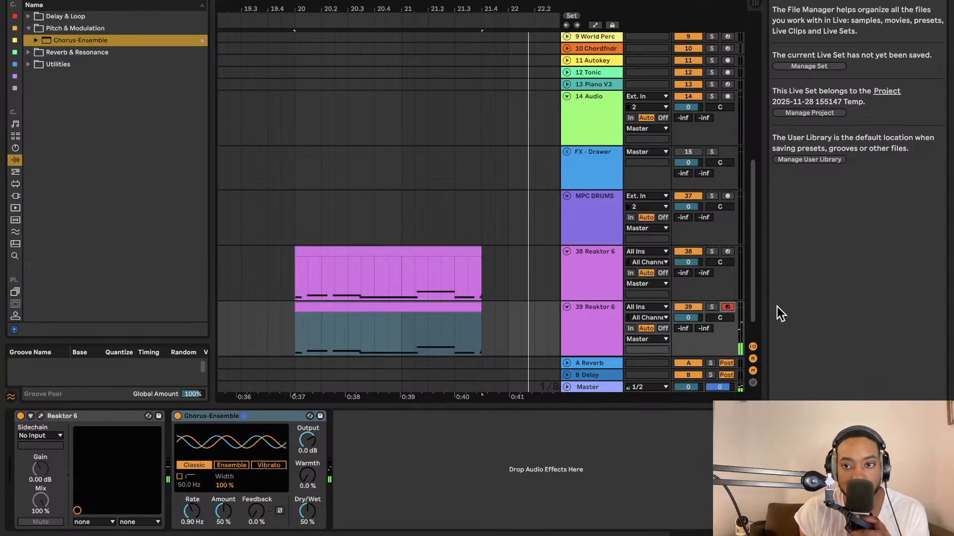
{"action": "left_click", "coordinate": [727, 252]}
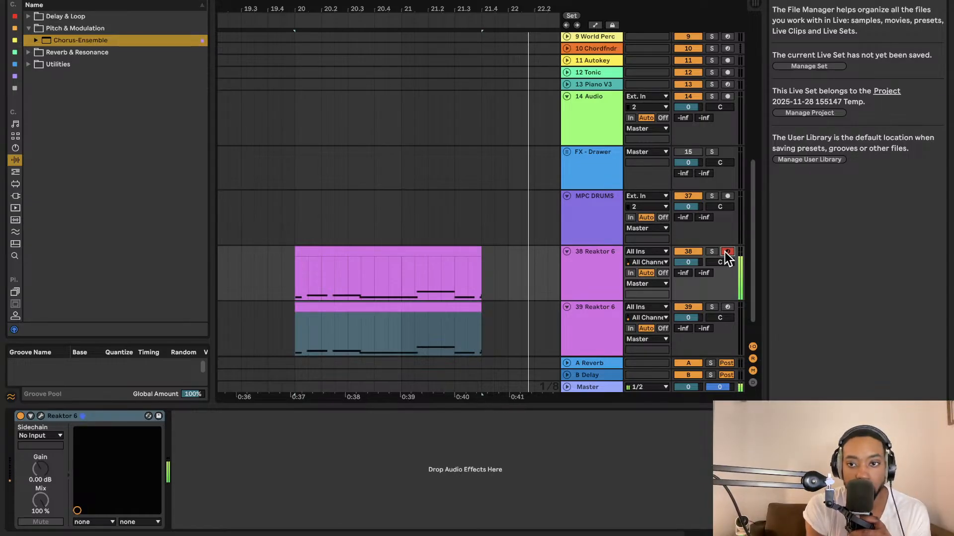
{"action": "left_click", "coordinate": [726, 252]}
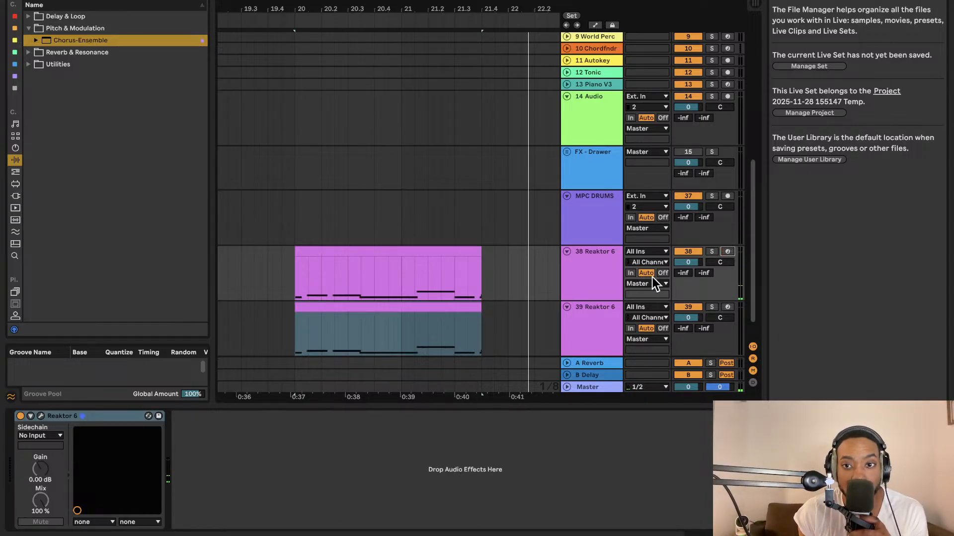
Rename the 38 Reaktor 6 track as Bass and the 39 Reaktor 6 track as Lead.
{"action": "left_click", "coordinate": [603, 258]}
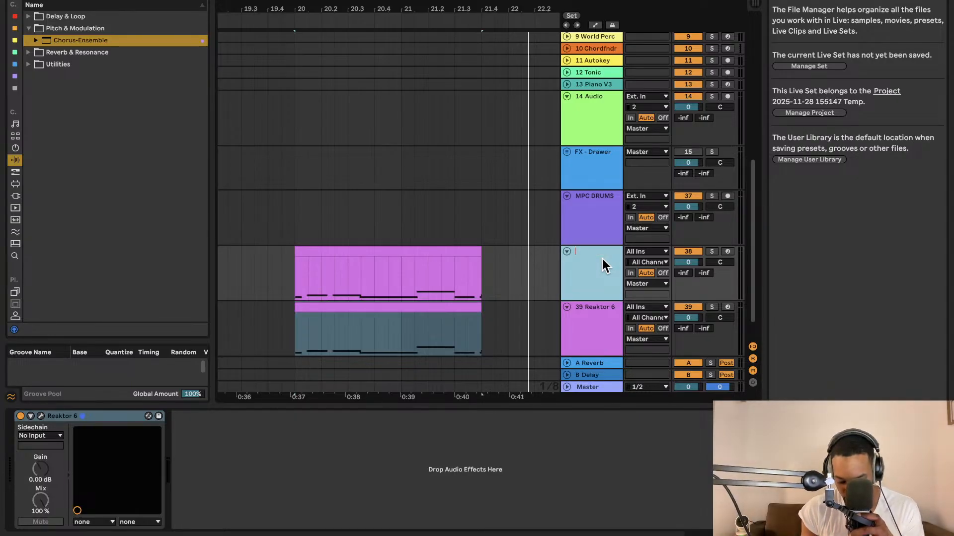
{"action": "type", "text": "ss"}
{"action": "key", "text": "Return"}
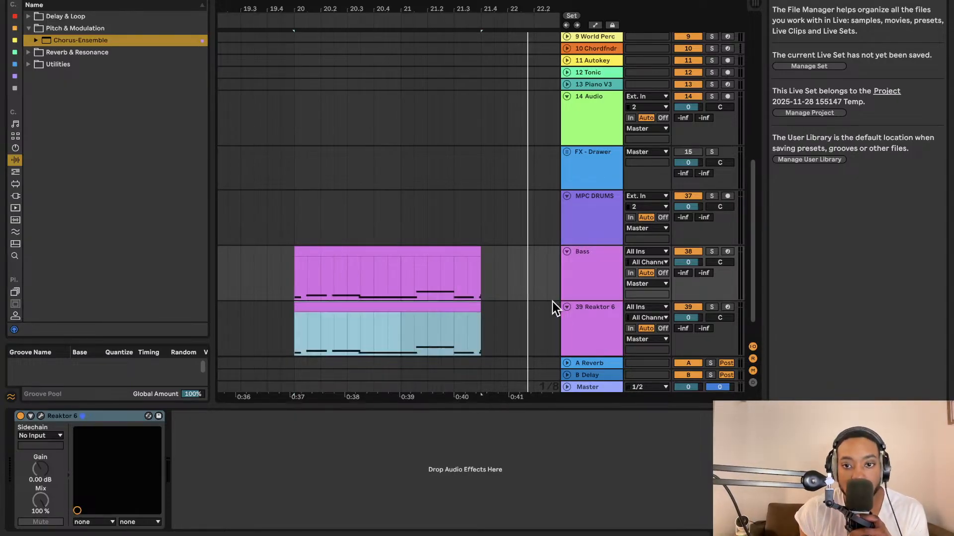
{"action": "left_click", "coordinate": [602, 313]}
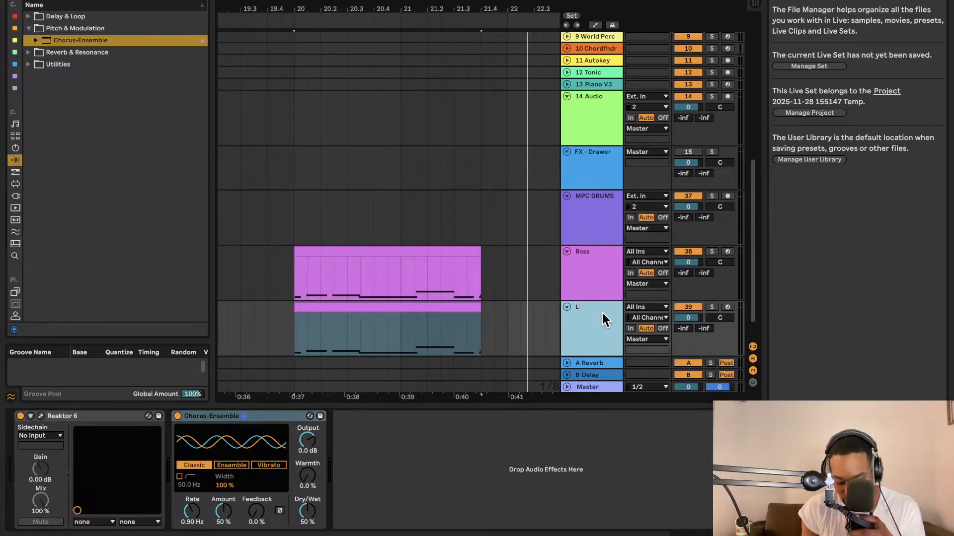
{"action": "type", "text": "Lead"}
{"action": "key", "text": "Return"}
{"action": "left_click", "coordinate": [630, 328]}
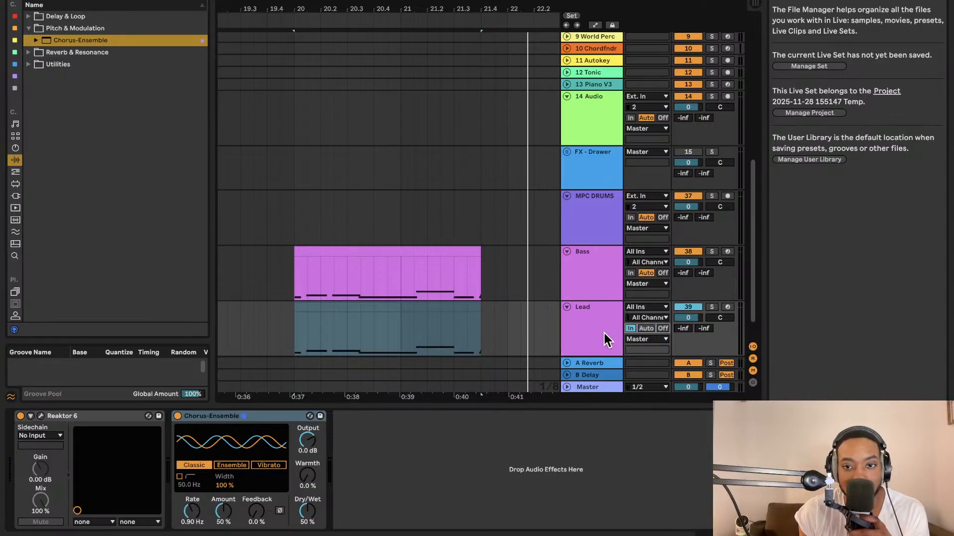
{"action": "left_click", "coordinate": [614, 330]}
{"action": "left_click", "coordinate": [630, 329]}
{"action": "left_click", "coordinate": [413, 305]}
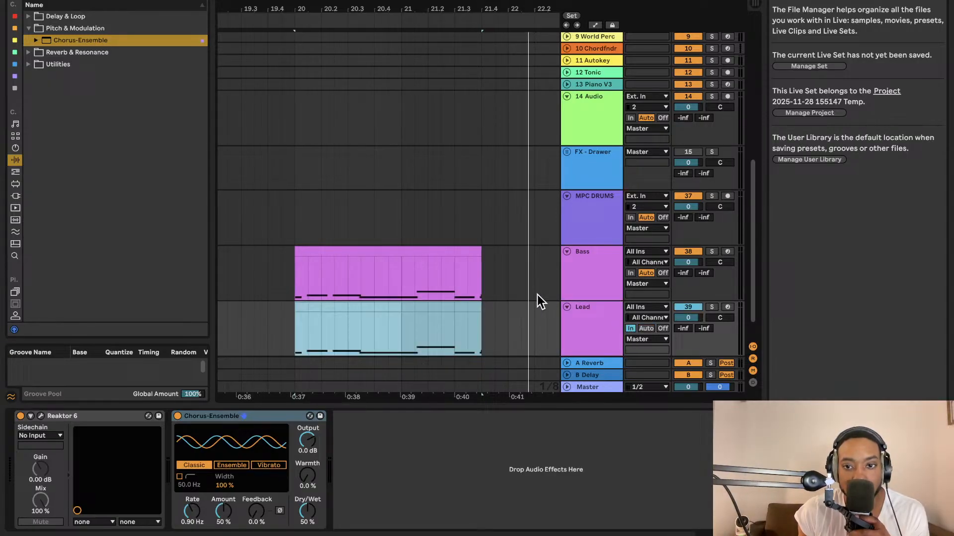
{"action": "left_click", "coordinate": [645, 328]}
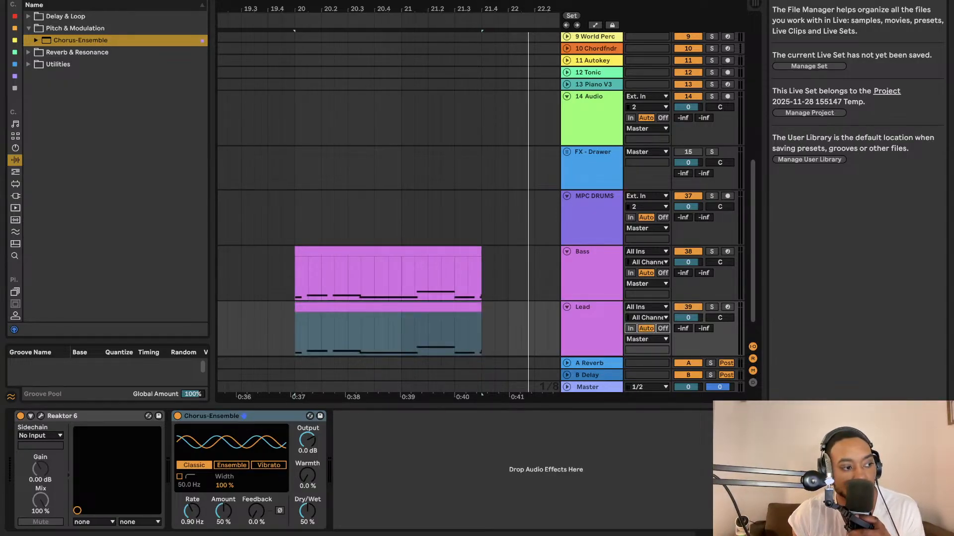